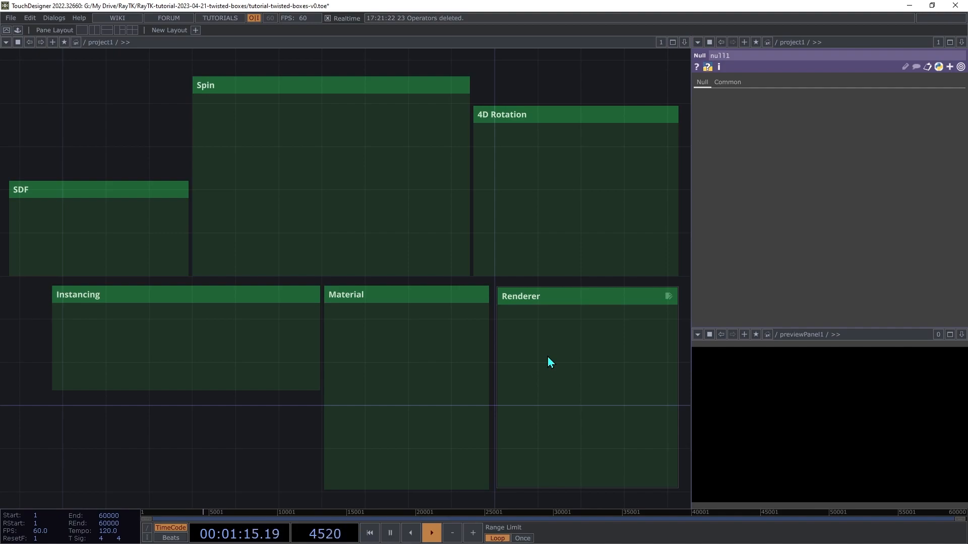
# Add a raymarchRender3D operator from the RayTK palette and place it in the Renderer group.
pyautogui.hotkey('alt', 'r')
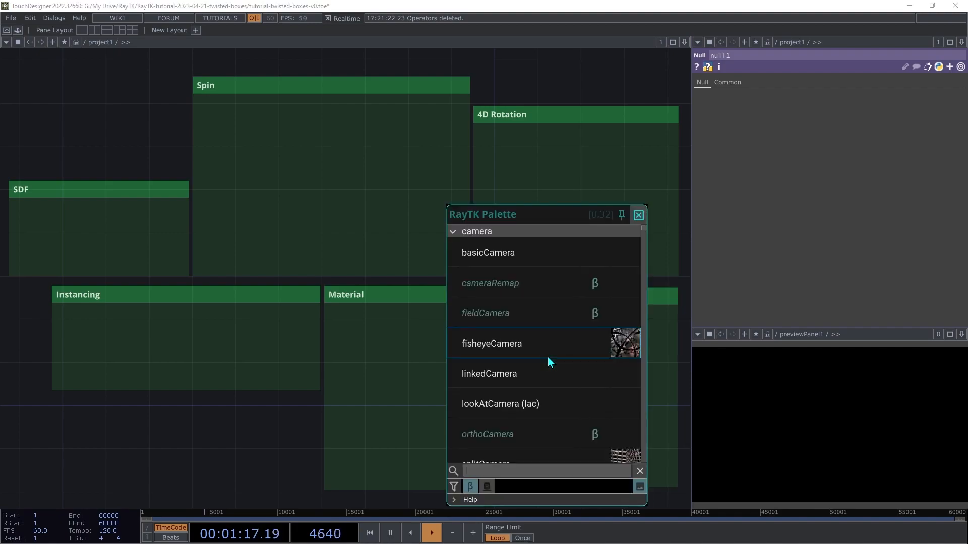
pyautogui.write('raym')
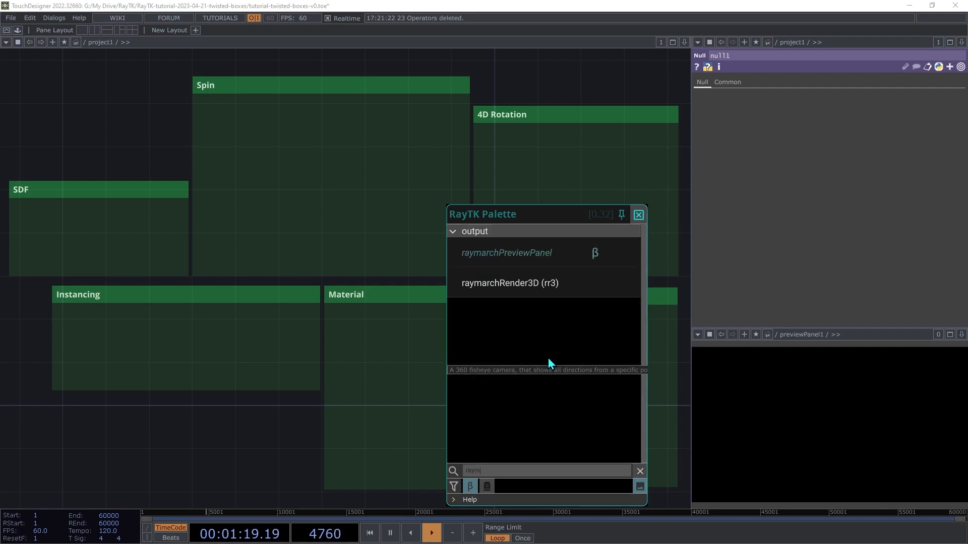
pyautogui.click(526, 286)
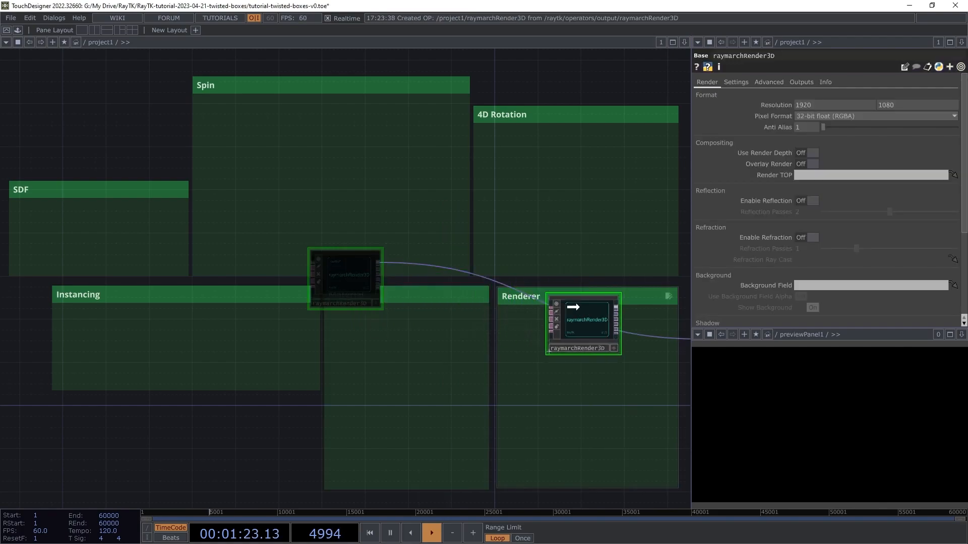
pyautogui.click(641, 353)
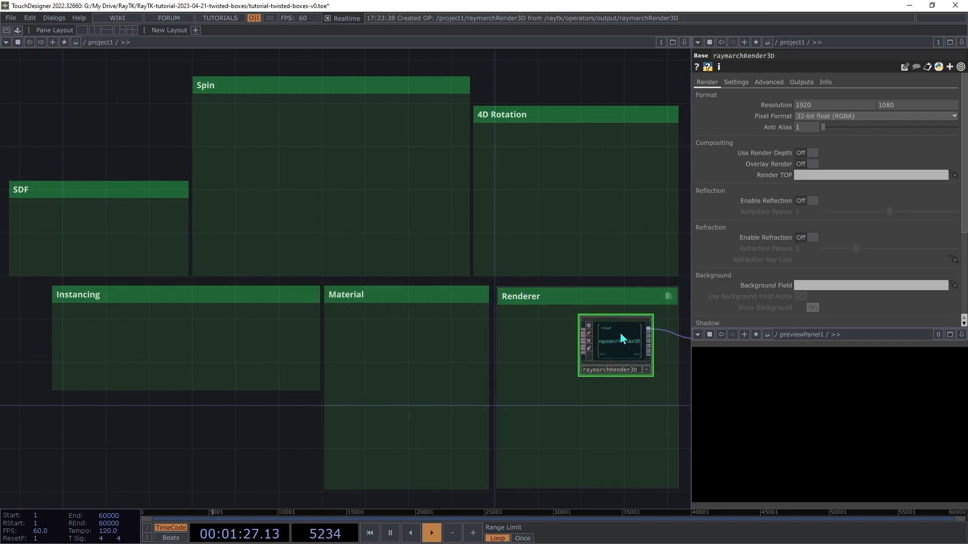
pyautogui.moveTo(619, 333); pyautogui.dragTo(630, 338)
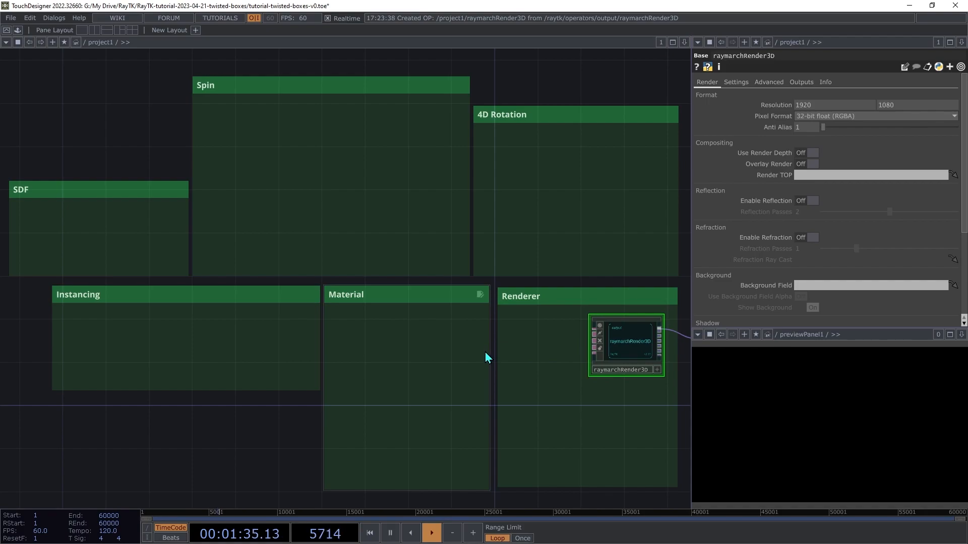
# Add a Look At Camera to raymarchRender3D and place it inside the Renderer group.
pyautogui.hotkey('alt', 'e')
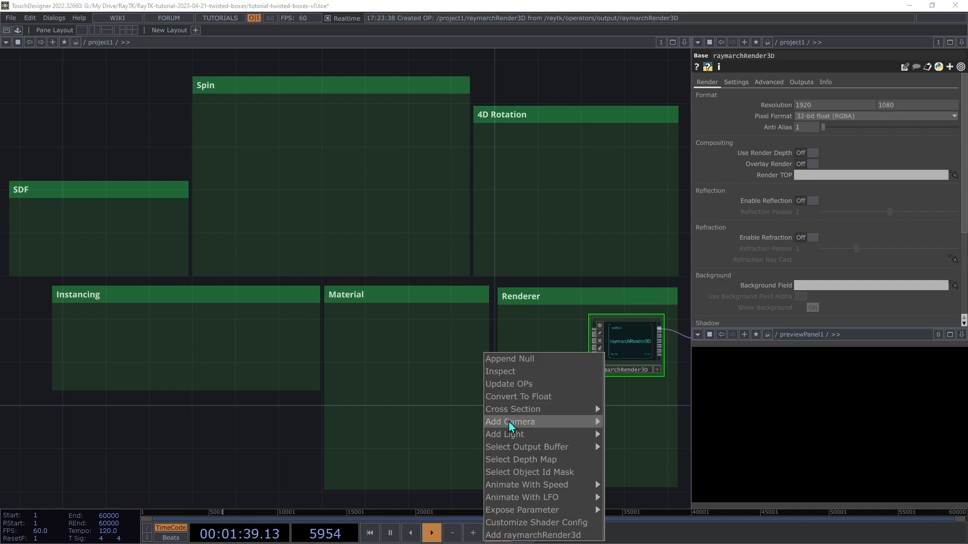
pyautogui.moveTo(512, 422)
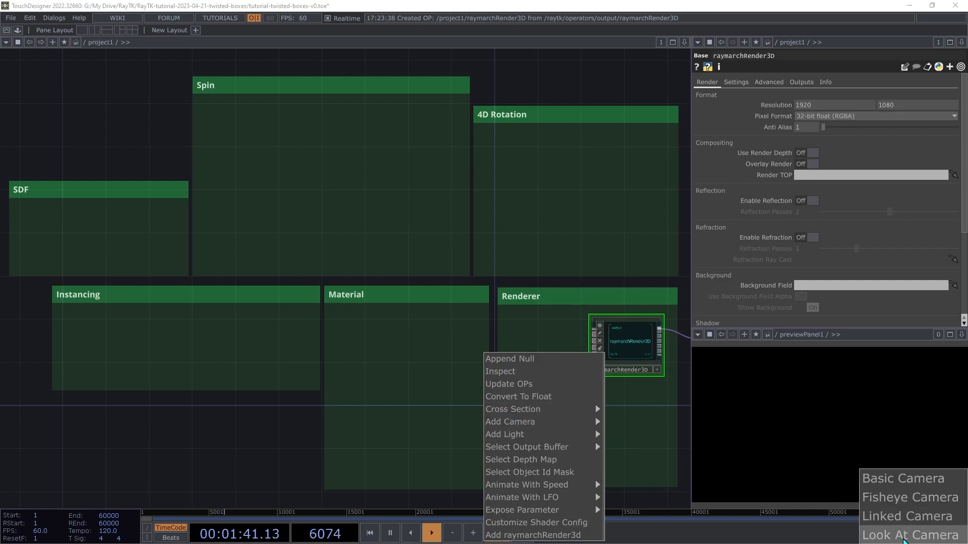
pyautogui.click(904, 537)
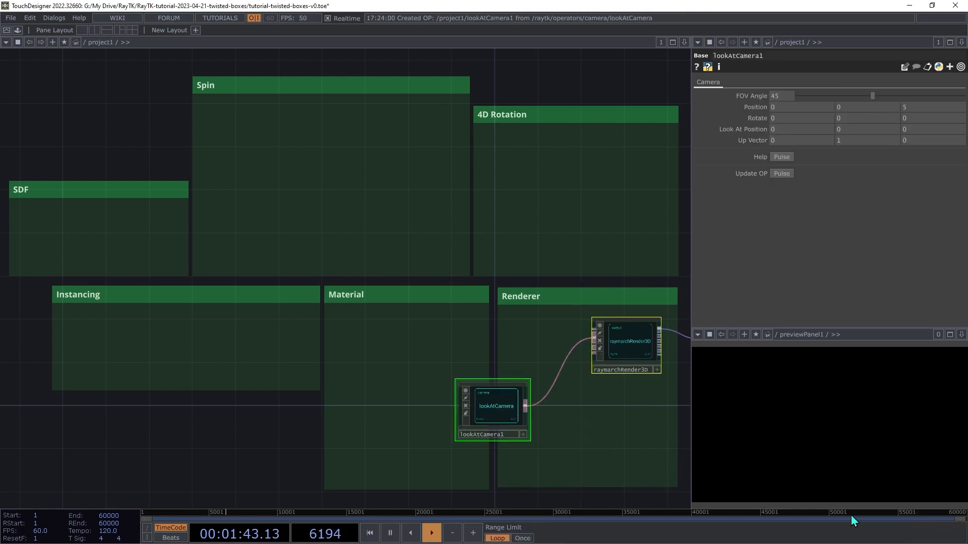
pyautogui.moveTo(491, 403); pyautogui.dragTo(538, 380)
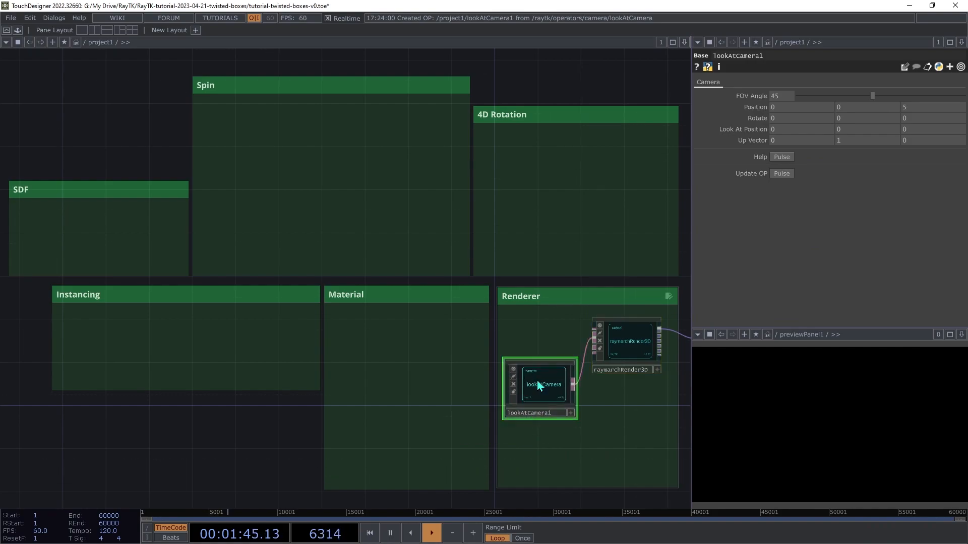
# Set the look-at camera's FOV Angle to 80 and its Position to 0, 2, 5.
pyautogui.scroll(5, 529, 384)
pyautogui.scroll(2, 489, 392)
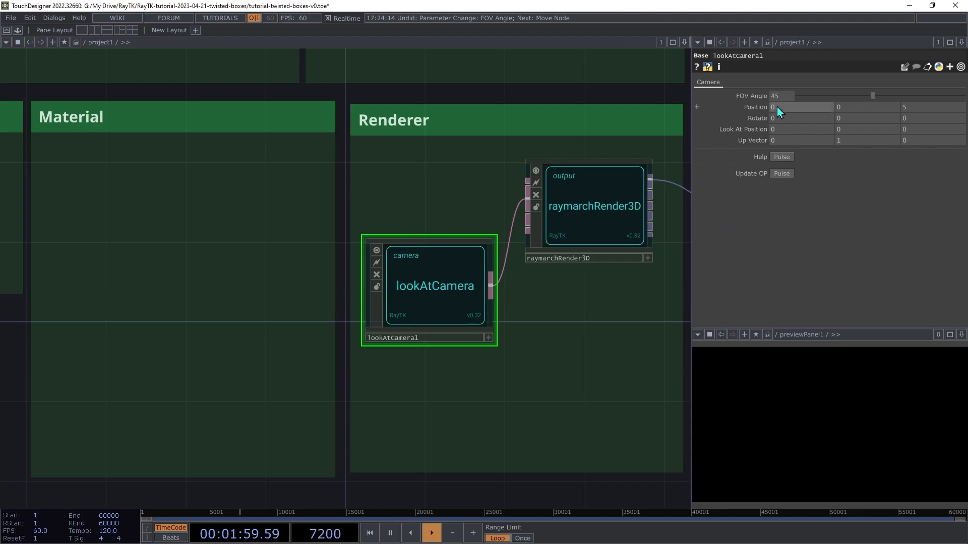
pyautogui.write('80')
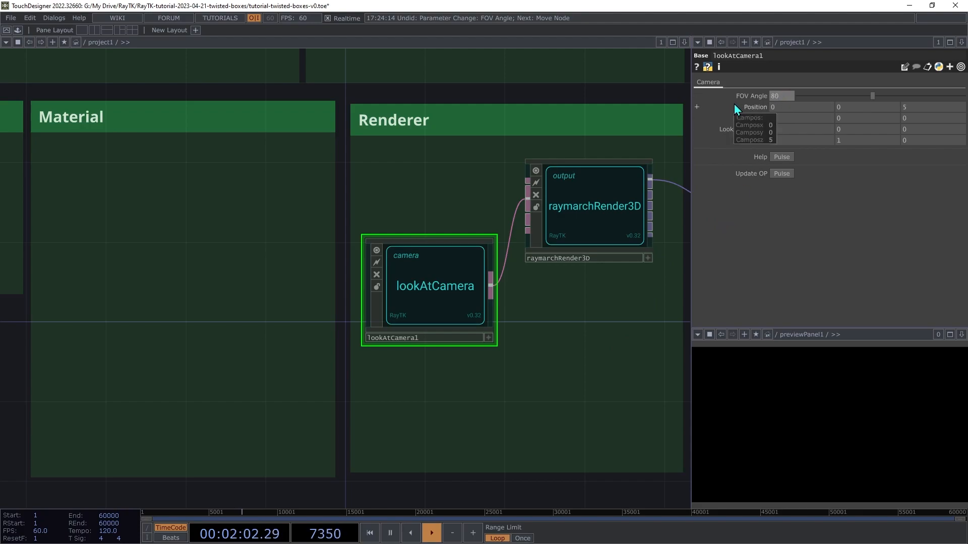
pyautogui.press('Tab')
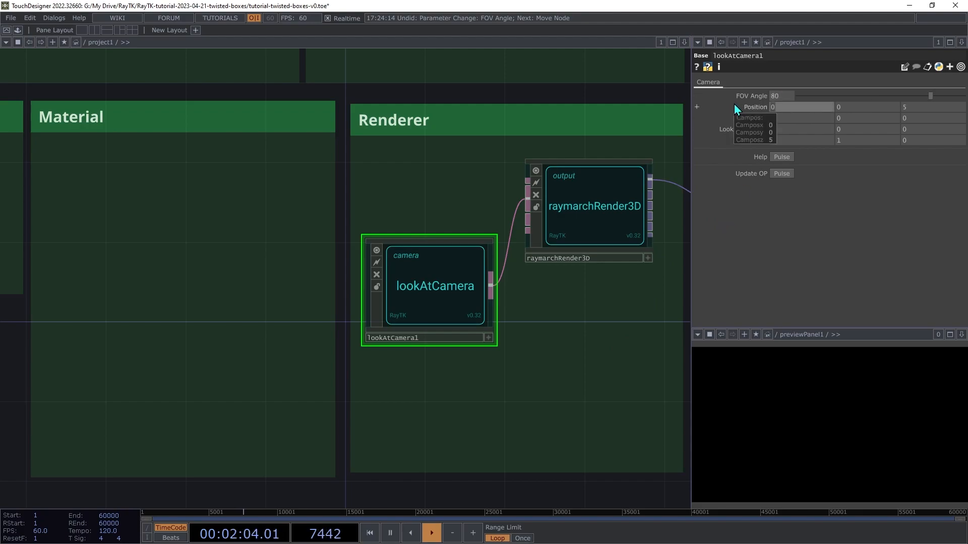
pyautogui.write('0')
pyautogui.press('Tab')
pyautogui.write('2')
pyautogui.press('Tab')
pyautogui.press('Tab')
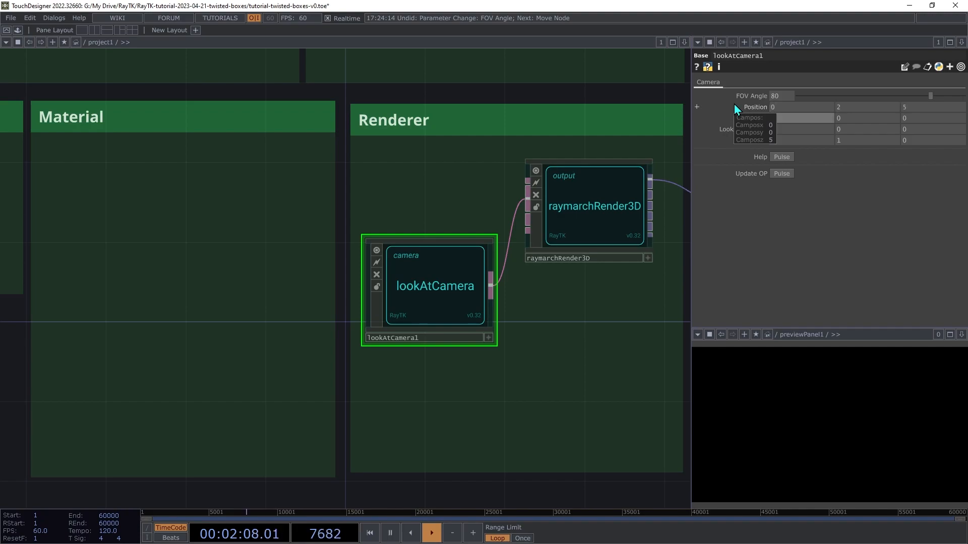
# Add a Point Light to raymarchRender3D and place it below the camera in the Renderer group.
pyautogui.click(574, 226)
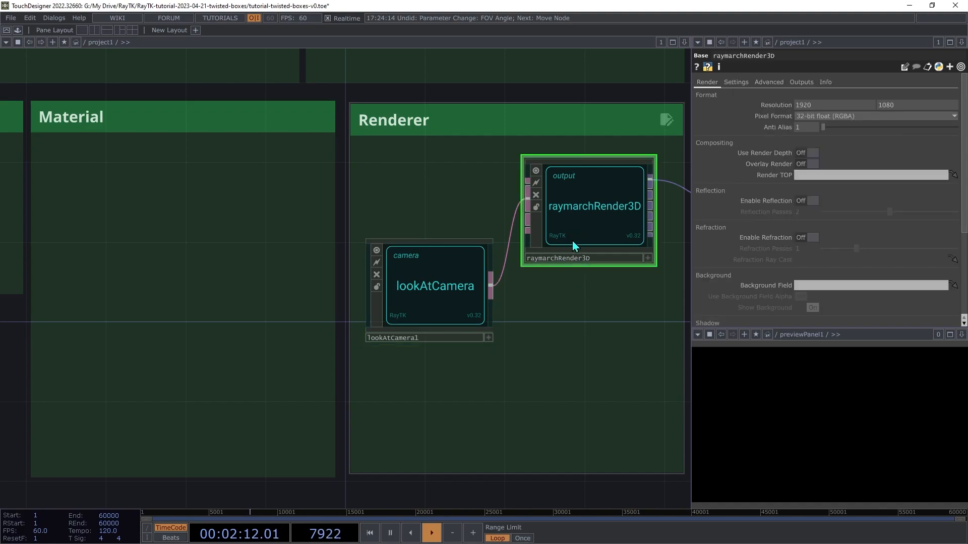
pyautogui.rightClick(571, 308)
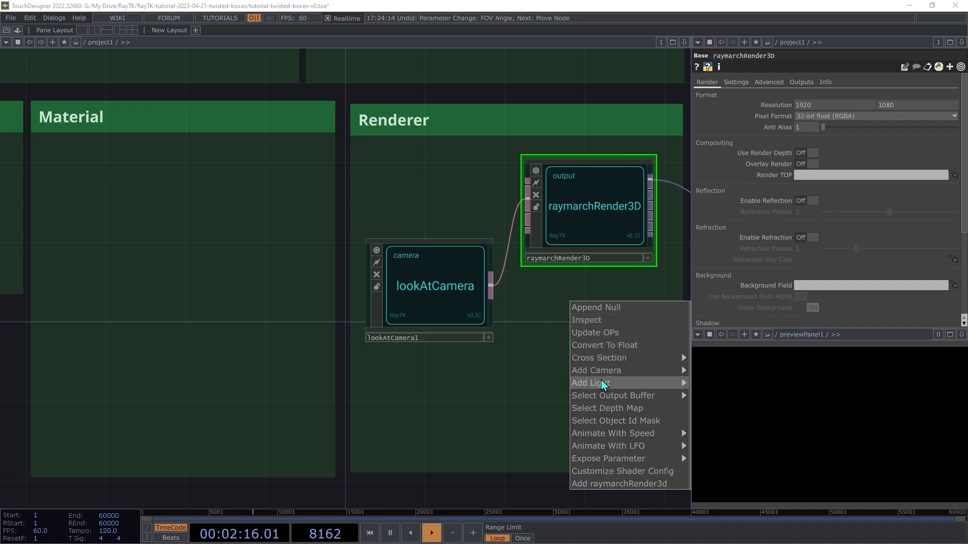
pyautogui.moveTo(603, 385)
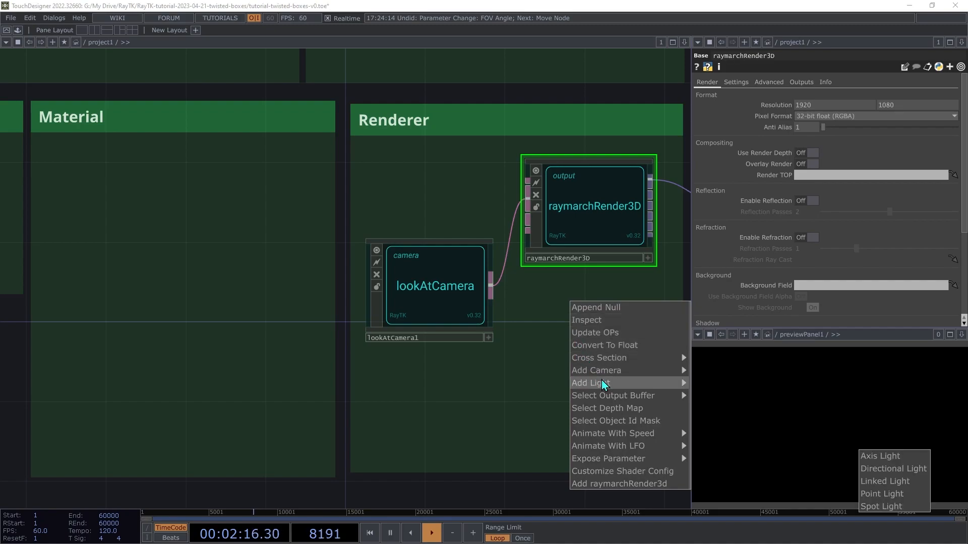
pyautogui.click(892, 494)
pyautogui.click(356, 449)
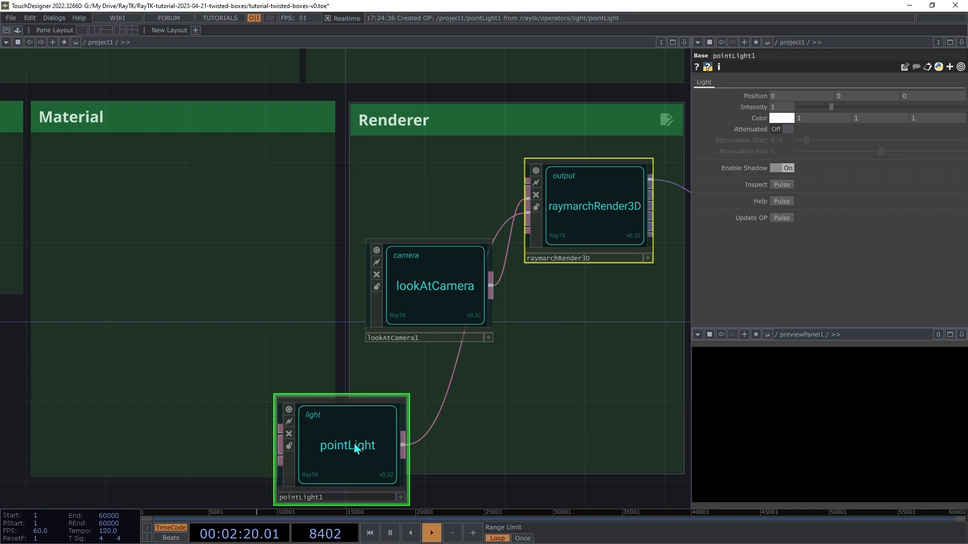
pyautogui.moveTo(322, 445); pyautogui.dragTo(410, 405)
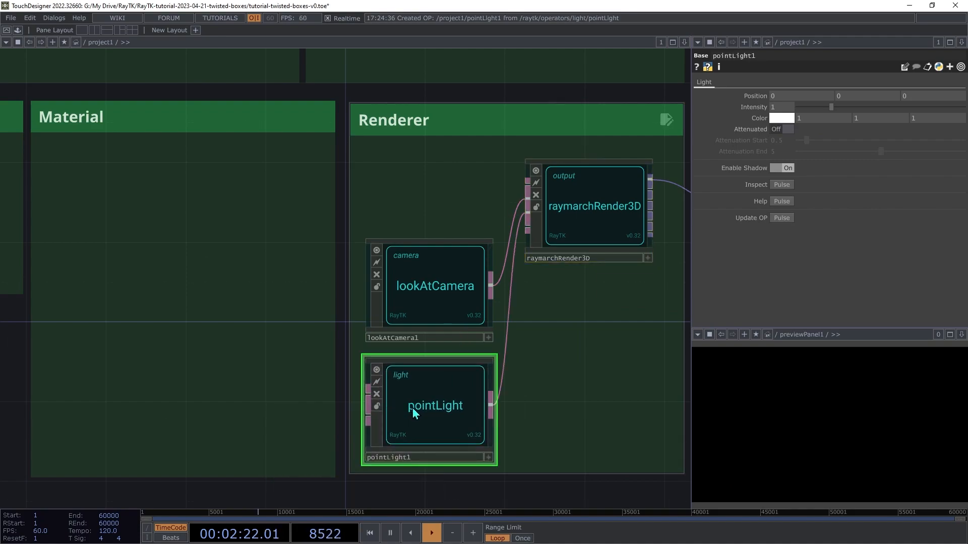
# Set the point light's Position to 4, 8, 4.
pyautogui.click(796, 99)
pyautogui.write('4')
pyautogui.press('Tab')
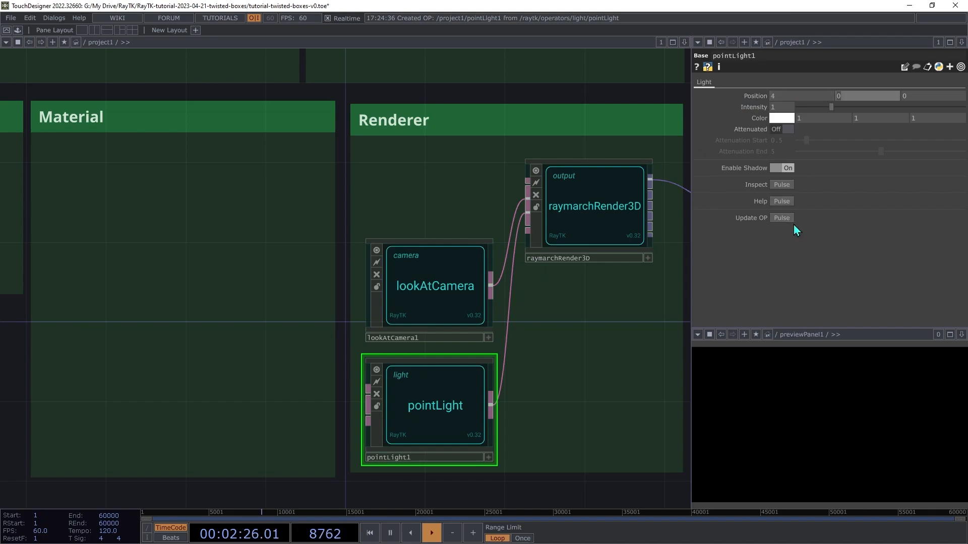
pyautogui.write('8')
pyautogui.press('Tab')
pyautogui.write('4')
pyautogui.press('Tab')
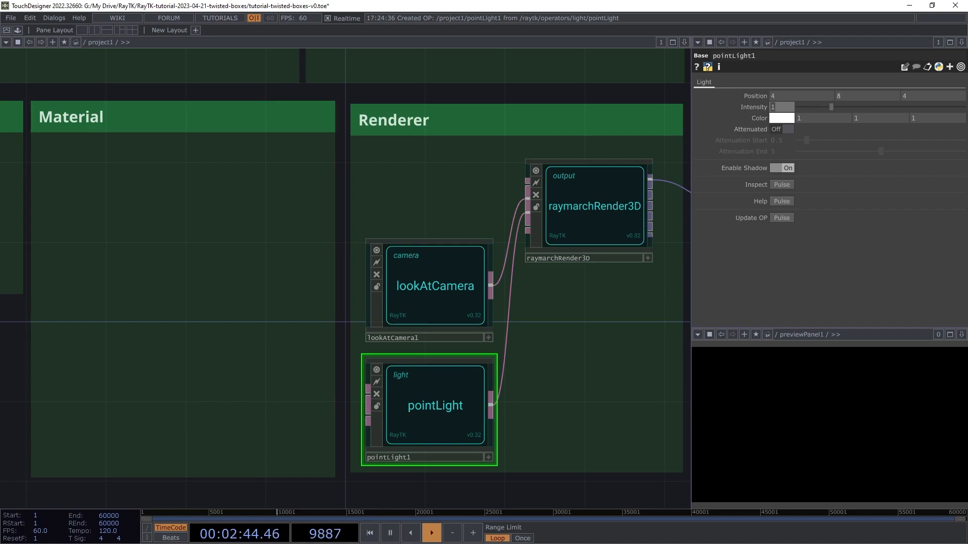
# Add a boxFrameSdf operator, wire it into raymarchRender3D's first input, and place it in the SDF group.
pyautogui.press('h')
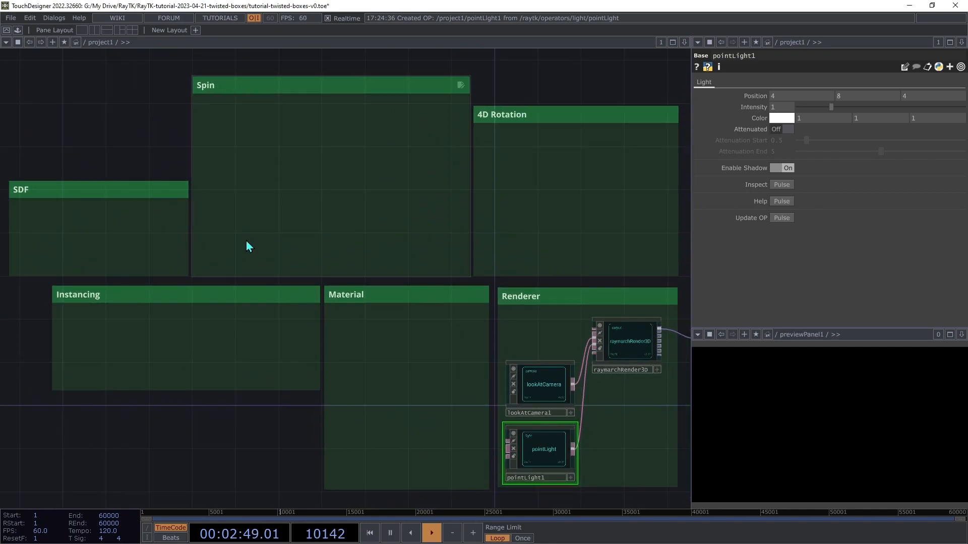
pyautogui.hotkey('alt', 'r')
pyautogui.write('box')
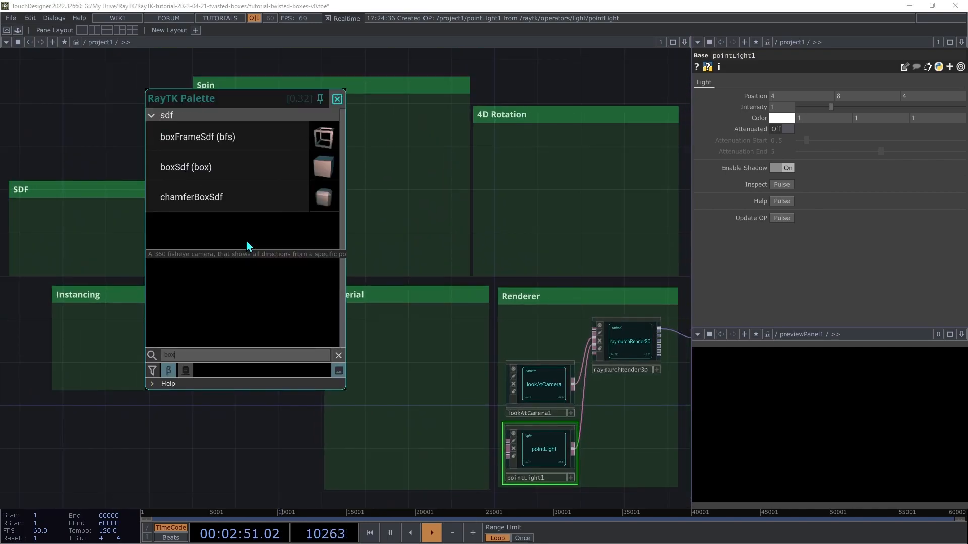
pyautogui.click(214, 136)
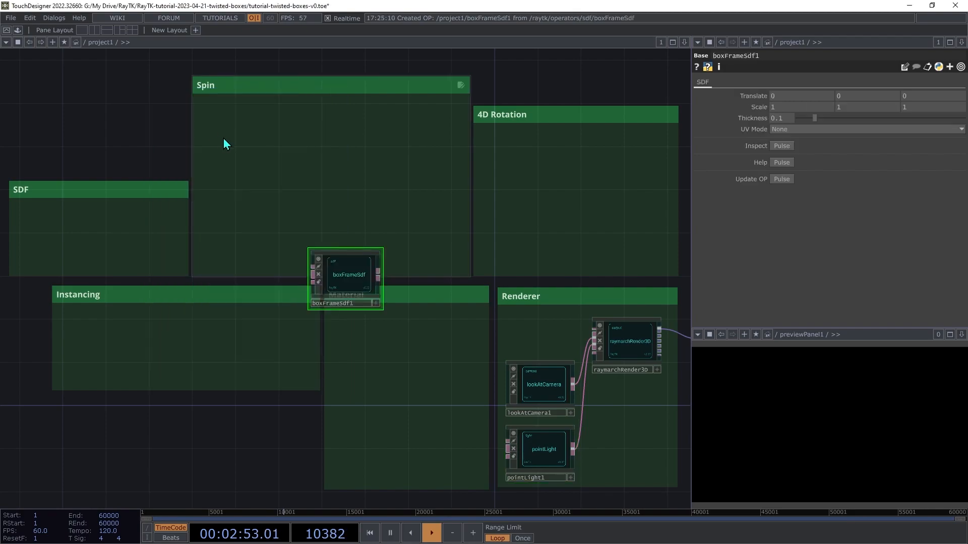
pyautogui.moveTo(379, 277); pyautogui.dragTo(579, 331)
pyautogui.moveTo(355, 277); pyautogui.dragTo(55, 231)
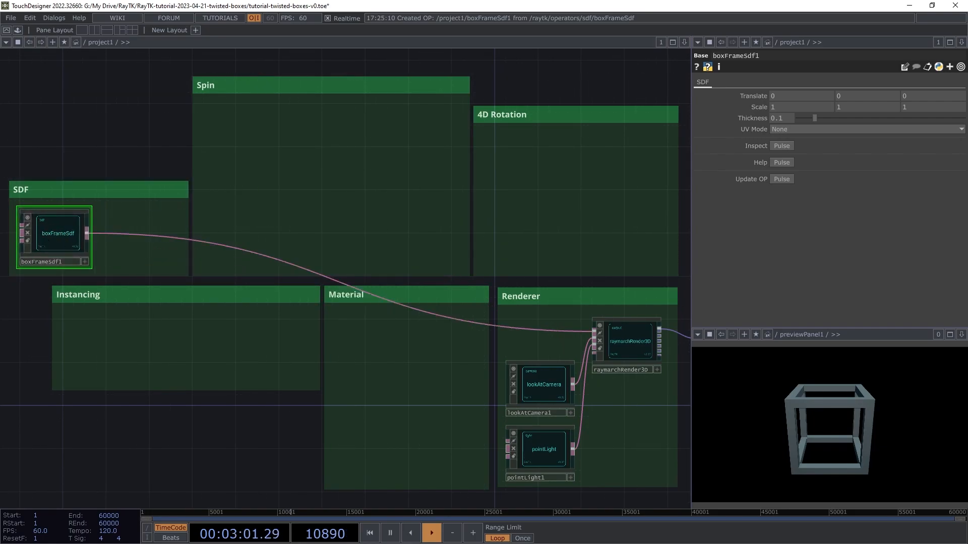
# Set the box frame's Thickness to 0.02.
pyautogui.scroll(1, 148, 173)
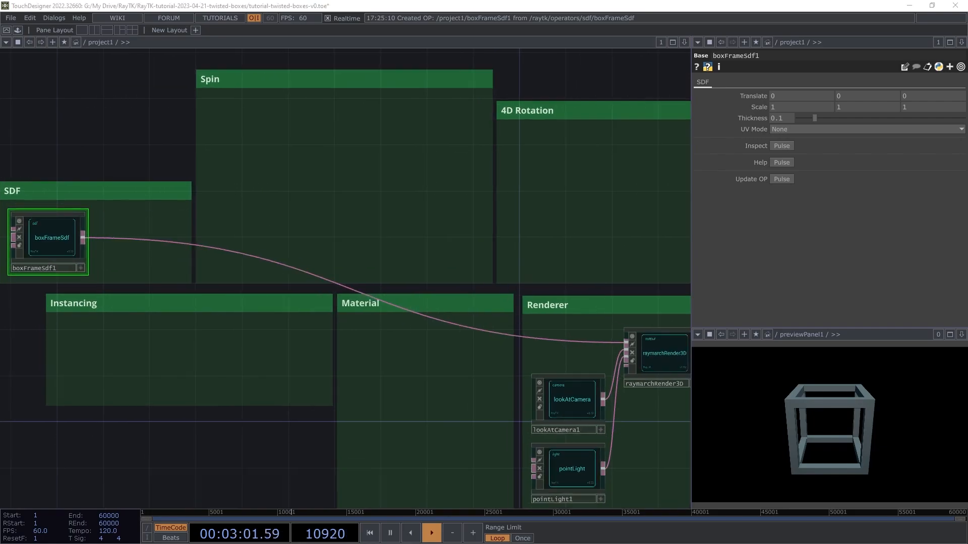
pyautogui.scroll(3, 5, 91)
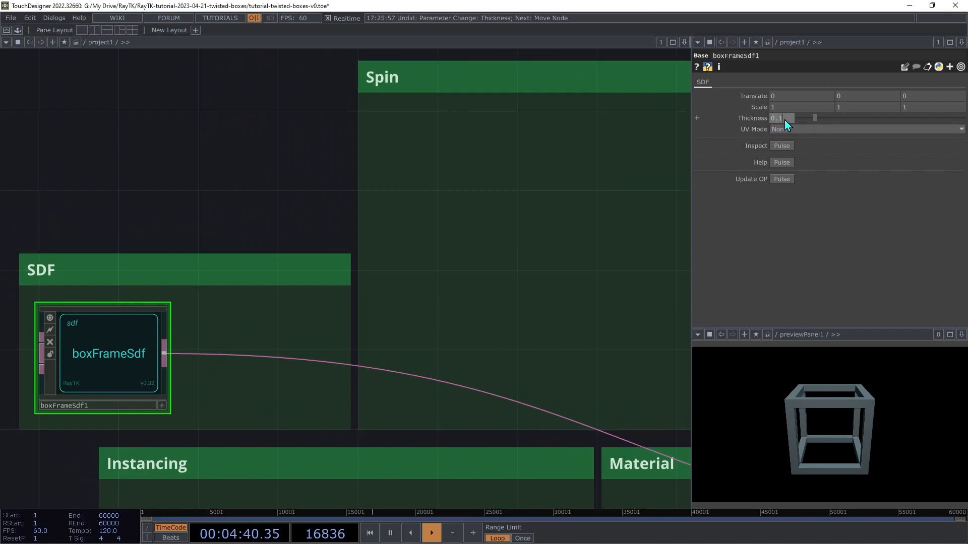
pyautogui.moveTo(785, 120)
pyautogui.mouseDown(button='middle')
pyautogui.moveTo(788, 135)
pyautogui.moveTo(781, 102)
pyautogui.mouseUp(button='middle')
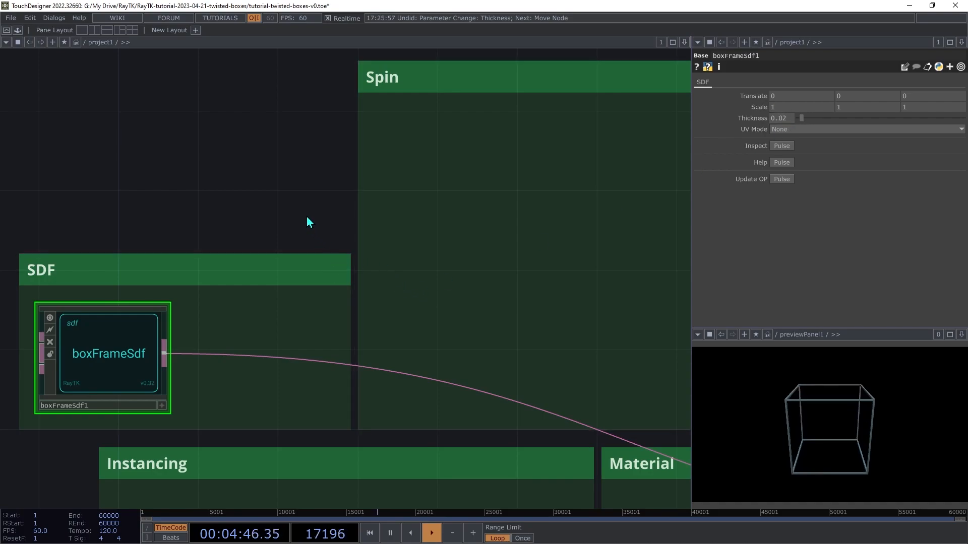
# Insert a round filter between boxFrameSdf and the renderer in the SDF group, and set its Amount to 0.02.
pyautogui.hotkey('alt', 'r')
pyautogui.write('roun')
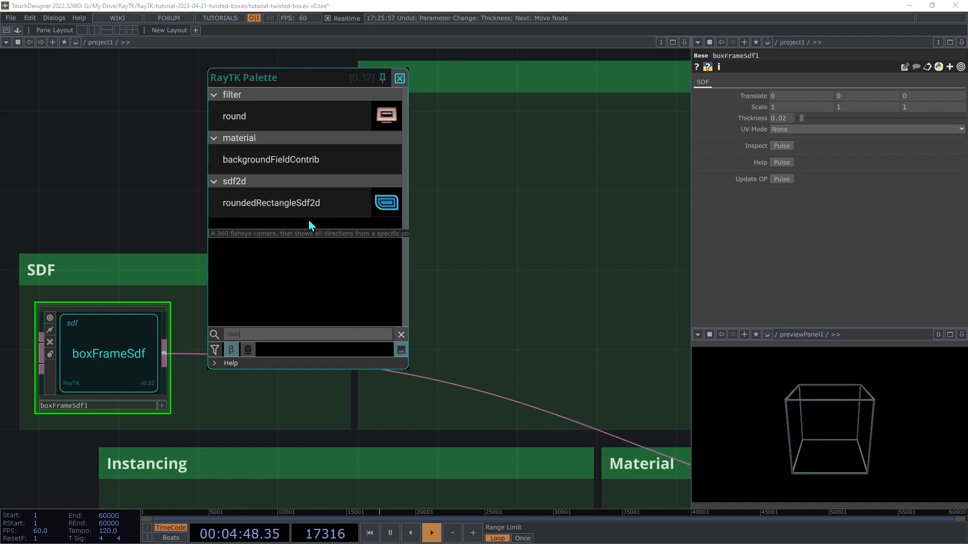
pyautogui.click(278, 119)
pyautogui.click(348, 287)
pyautogui.moveTo(347, 287); pyautogui.dragTo(258, 367)
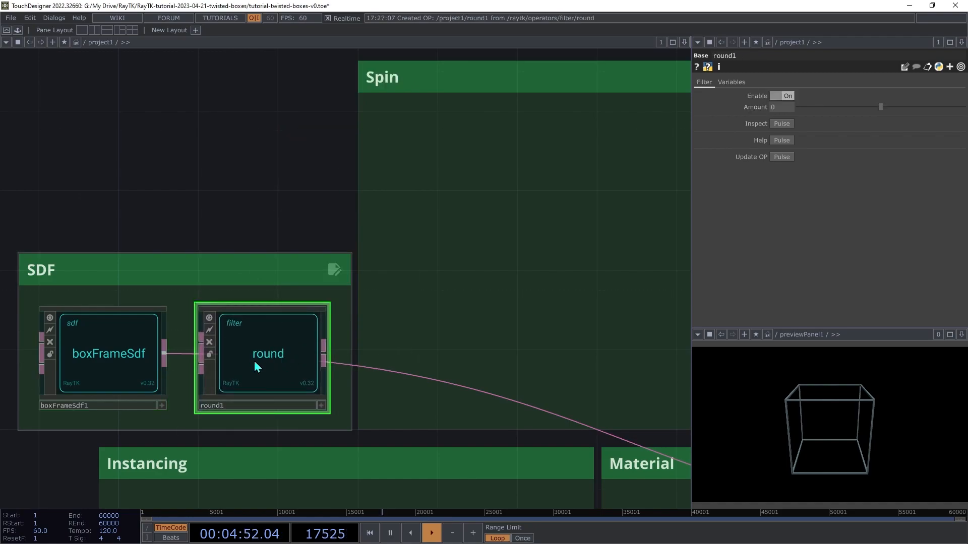
pyautogui.click(199, 345)
pyautogui.moveTo(327, 361); pyautogui.dragTo(412, 379)
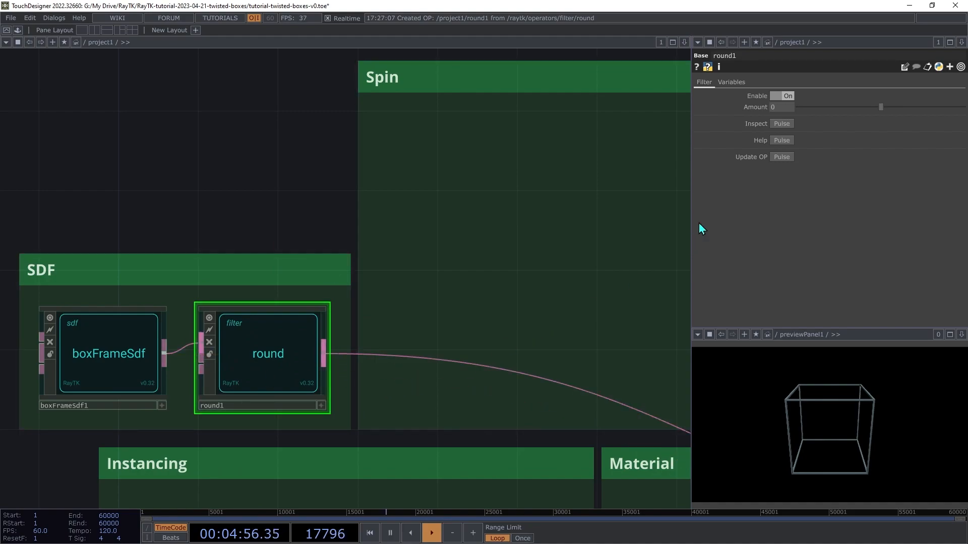
pyautogui.moveTo(788, 115); pyautogui.dragTo(811, 117, button='middle')
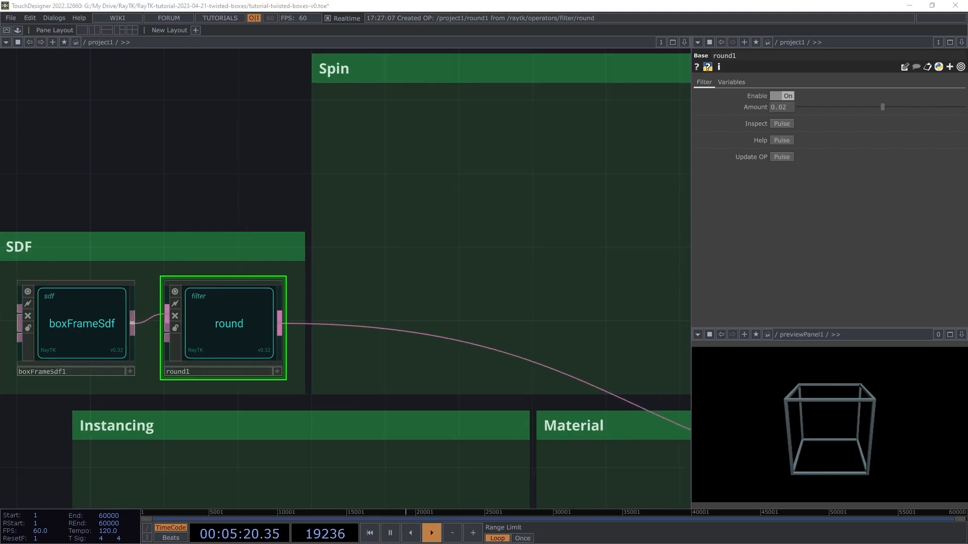
# Insert a rotate4D filter between the round filter and raymarchRender3D, placing it in the 4D Rotation group.
pyautogui.moveTo(317, 421); pyautogui.dragTo(241, 349)
pyautogui.scroll(-6, 241, 349)
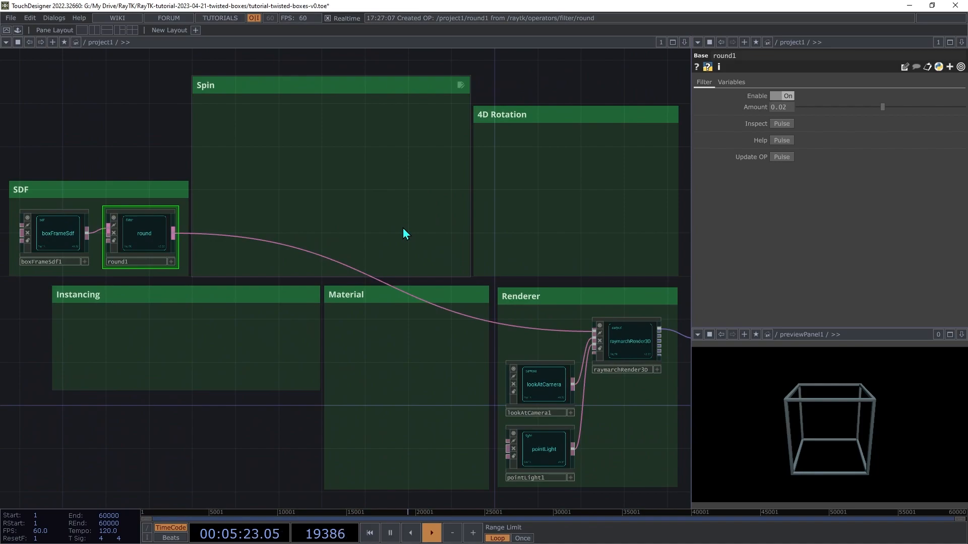
pyautogui.hotkey('alt', 'r')
pyautogui.write('rot')
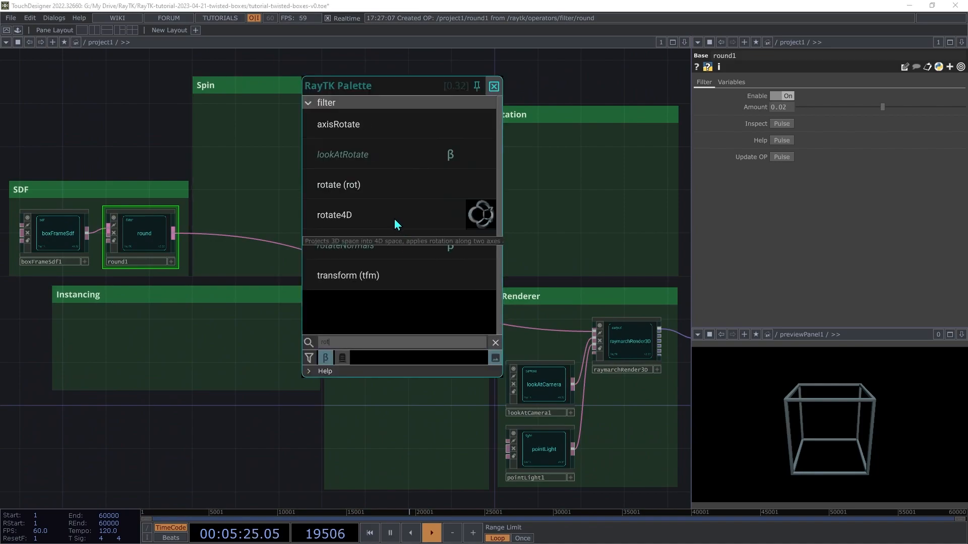
pyautogui.click(394, 218)
pyautogui.moveTo(343, 271); pyautogui.dragTo(538, 220)
pyautogui.moveTo(176, 233); pyautogui.dragTo(594, 332)
pyautogui.moveTo(552, 232); pyautogui.dragTo(626, 235)
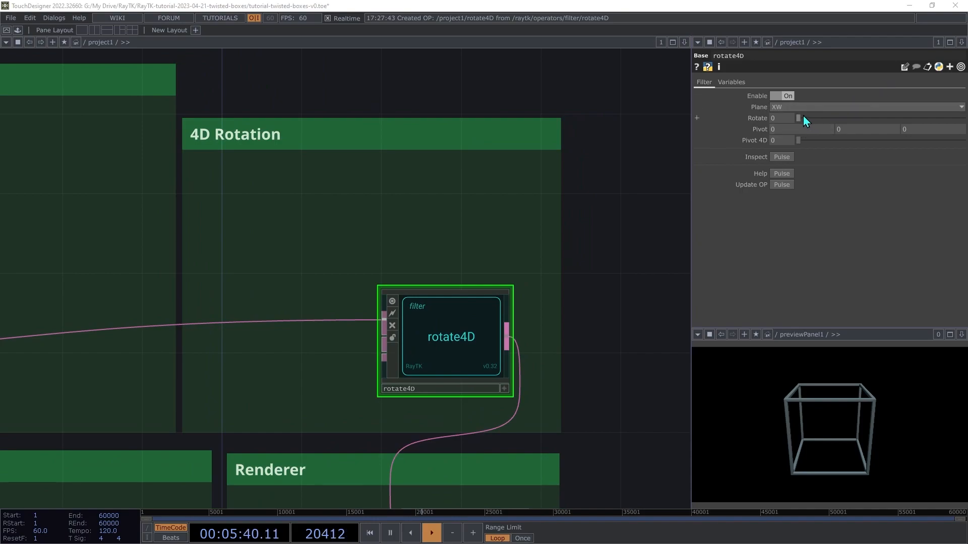
# Try varying the rotate4D filter's Rotate value on the XW plane.
pyautogui.moveTo(801, 121); pyautogui.dragTo(820, 198)
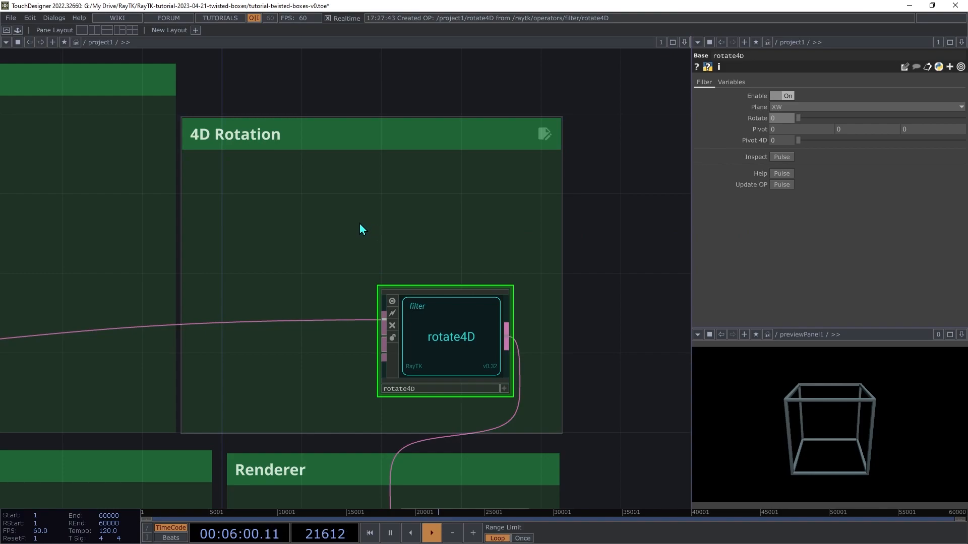
# Add a waveField operator in the 4D Rotation group and connect it to rotate4D's Rotate Field input.
pyautogui.hotkey('alt', 'r')
pyautogui.write('wav')
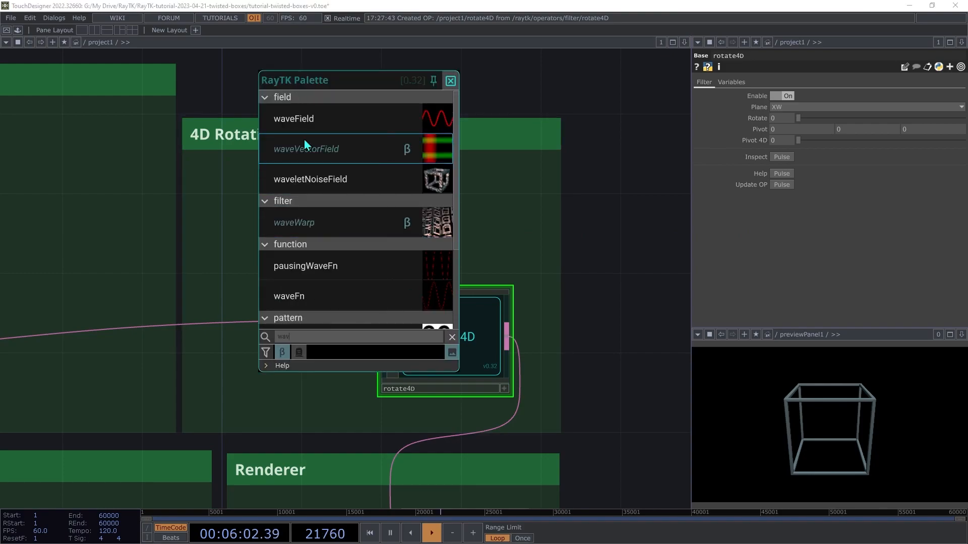
pyautogui.click(291, 119)
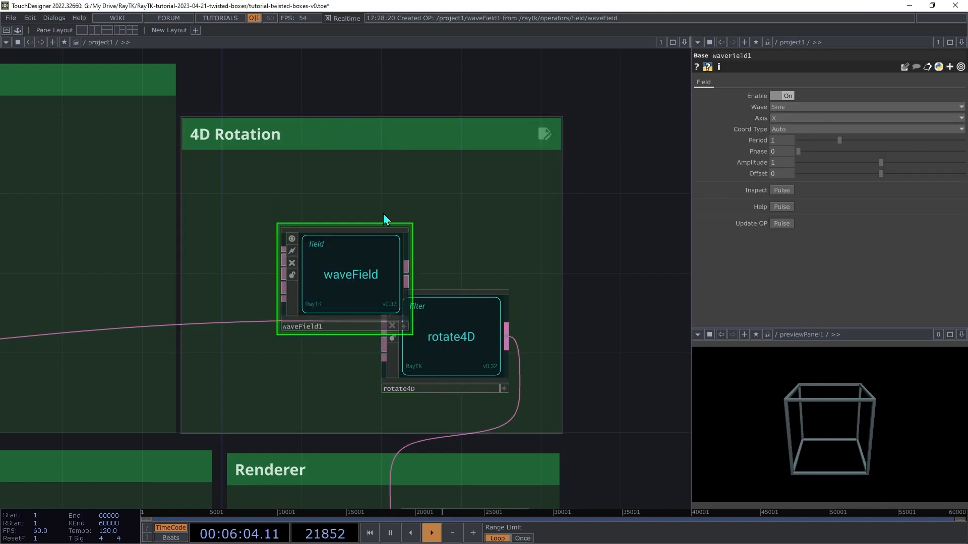
pyautogui.click(262, 359)
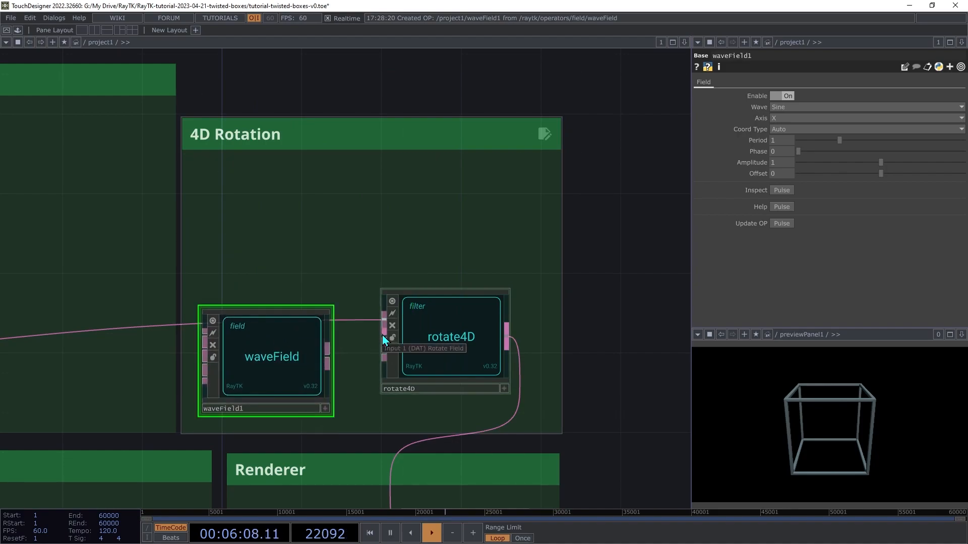
pyautogui.click(383, 338)
pyautogui.click(327, 357)
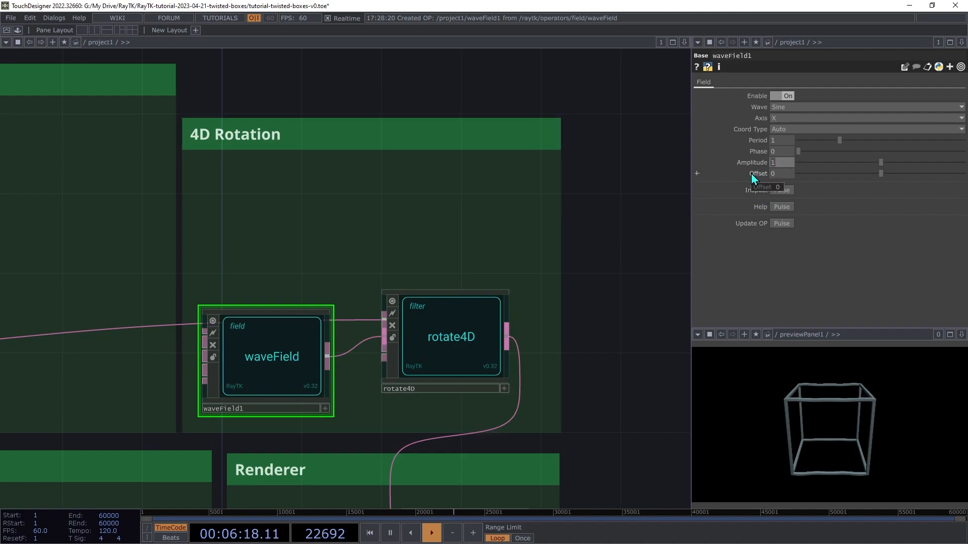
# Set the wave field's Amplitude to 40 and Period to 8, and try varying its Phase.
pyautogui.write('40')
pyautogui.press('Tab')
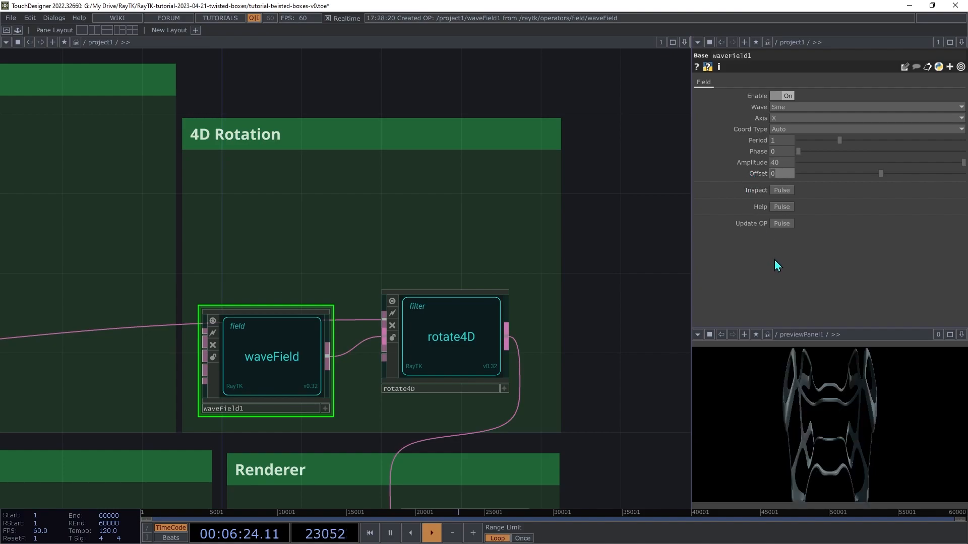
pyautogui.moveTo(785, 142); pyautogui.dragTo(744, 139)
pyautogui.write('8')
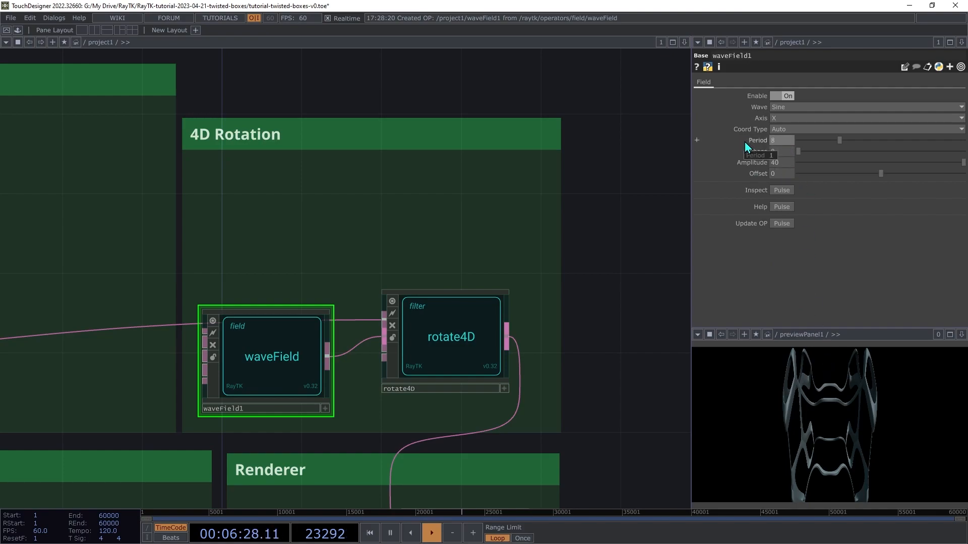
pyautogui.press('Tab')
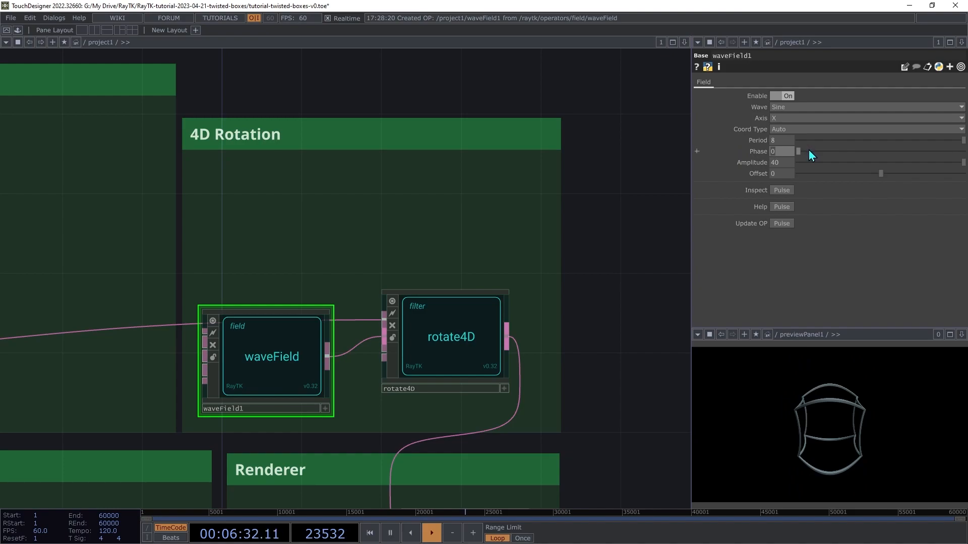
pyautogui.moveTo(799, 153); pyautogui.dragTo(751, 252)
# Add an instance filter in the Instancing group and wire it between rotate4D and raymarchRender3D.
pyautogui.scroll(-5, 195, 489)
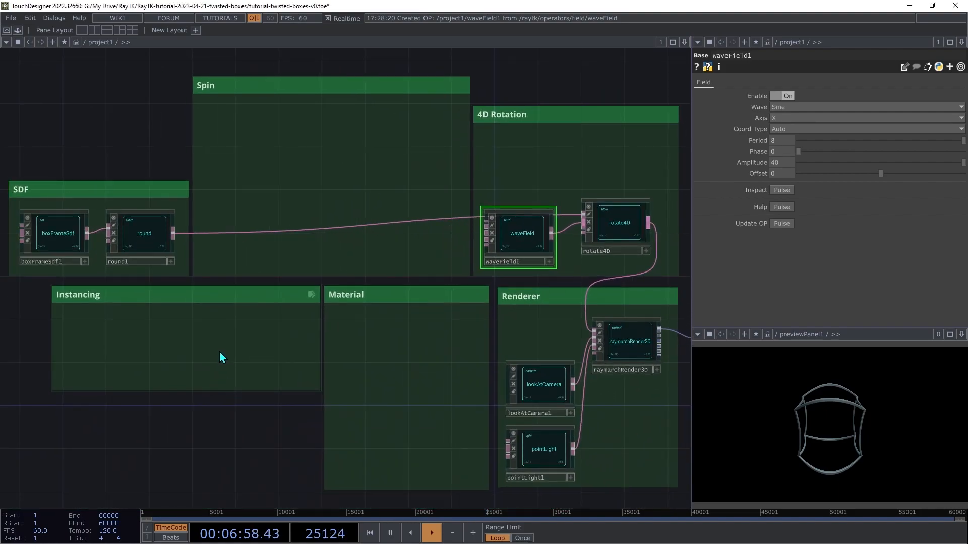
pyautogui.hotkey('alt', 'r')
pyautogui.write('ins')
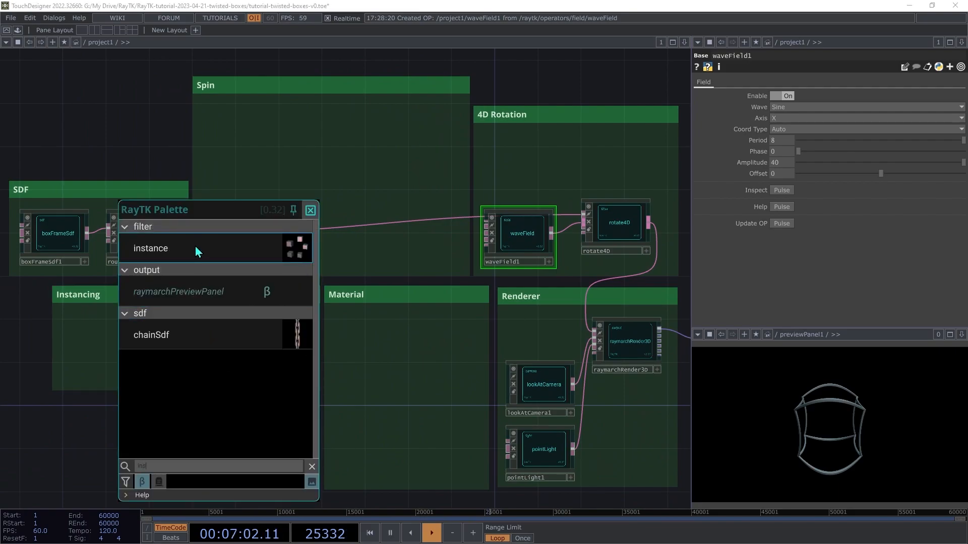
pyautogui.click(196, 248)
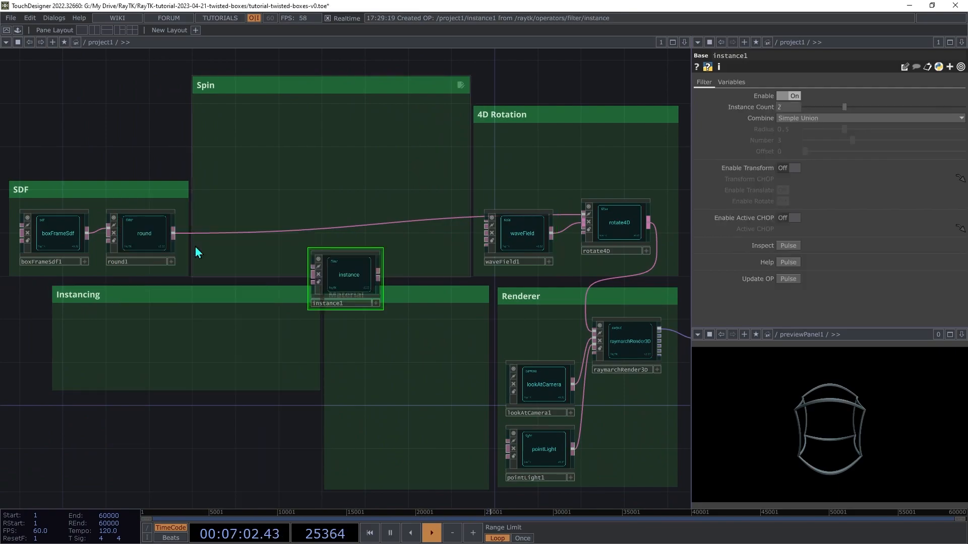
pyautogui.click(351, 285)
pyautogui.moveTo(353, 284)
pyautogui.mouseDown()
pyautogui.moveTo(297, 329)
pyautogui.moveTo(257, 336)
pyautogui.moveTo(561, 270)
pyautogui.moveTo(648, 222)
pyautogui.mouseUp()
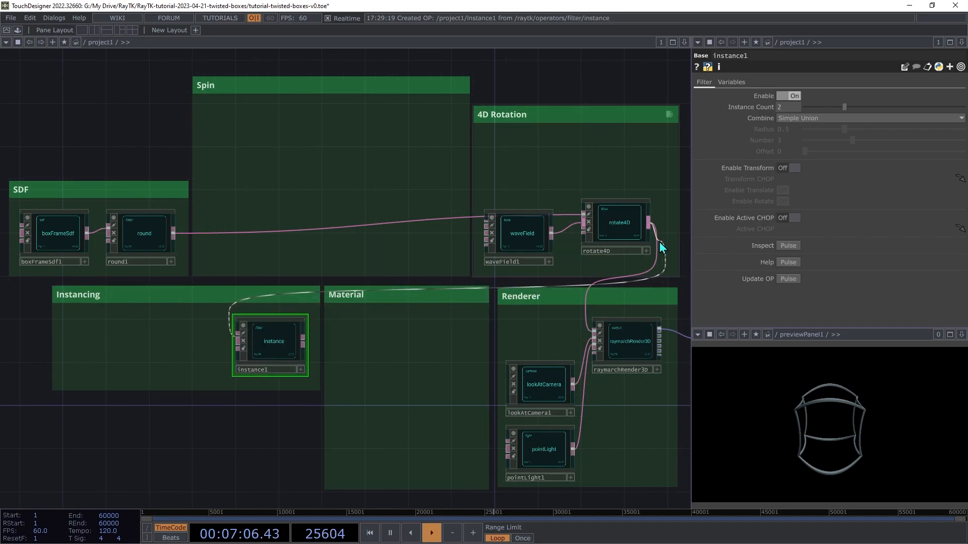
pyautogui.moveTo(304, 345); pyautogui.dragTo(593, 332)
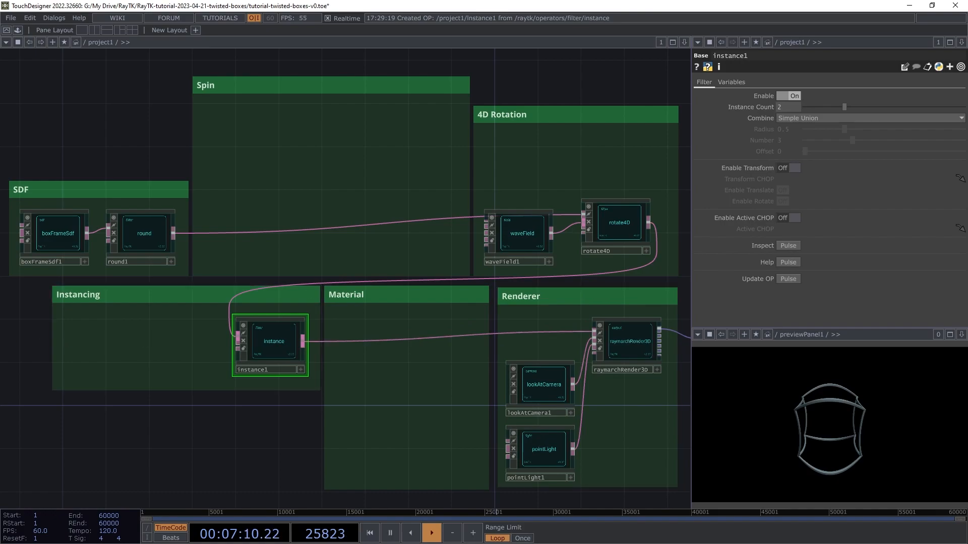
# Insert a rangeTransform filter between rotate4D and the instance filter, placing it in the Instancing group.
pyautogui.scroll(5, 10, 388)
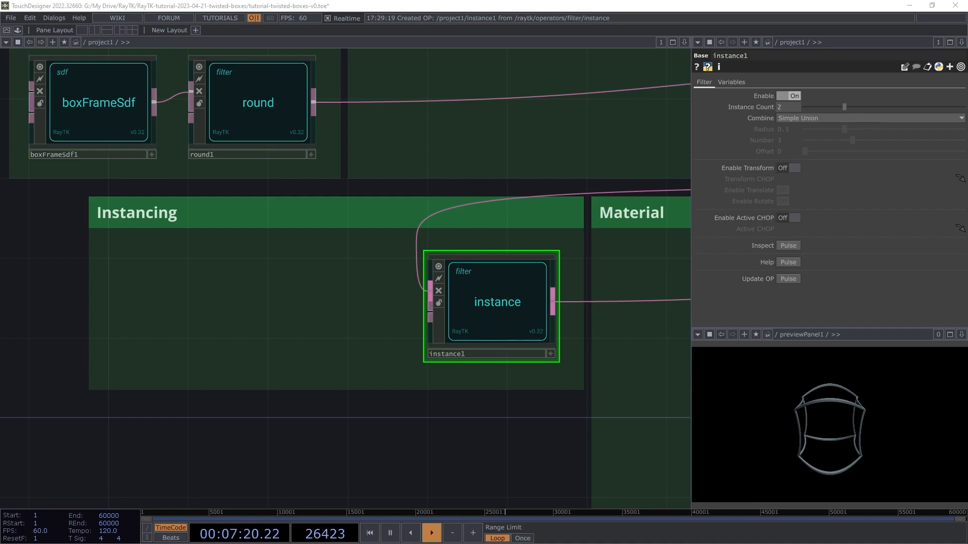
pyautogui.click(286, 348)
pyautogui.hotkey('alt', 'r')
pyautogui.write('ra')
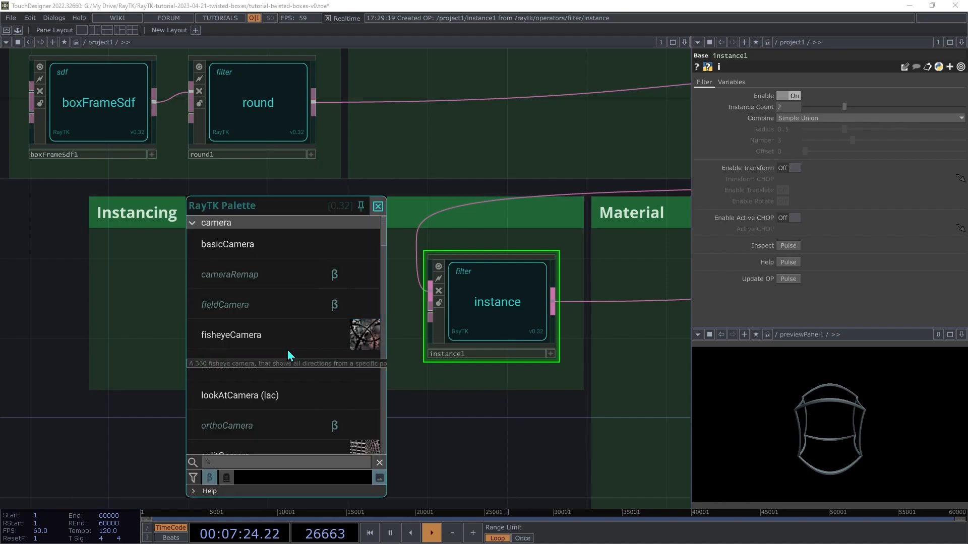
pyautogui.write('ng')
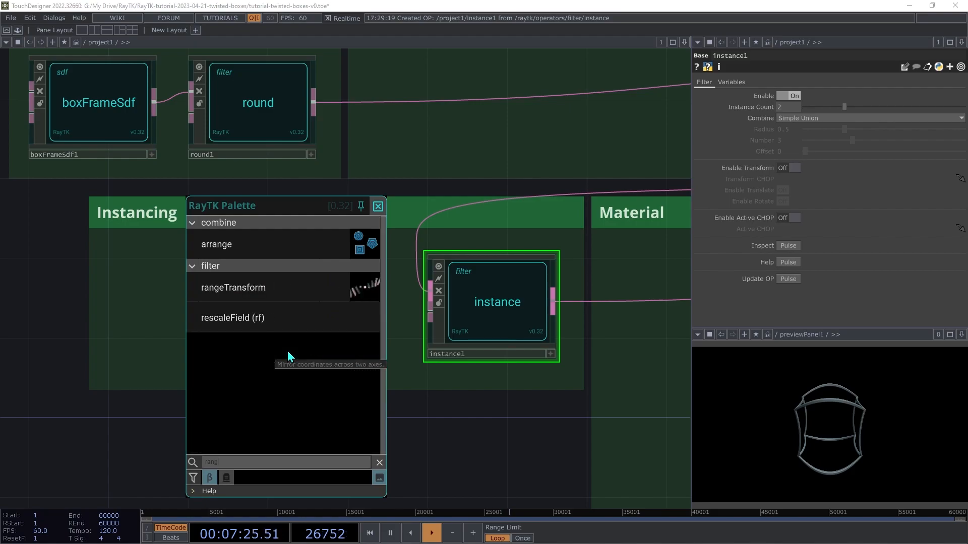
pyautogui.click(270, 295)
pyautogui.moveTo(344, 265); pyautogui.dragTo(310, 293)
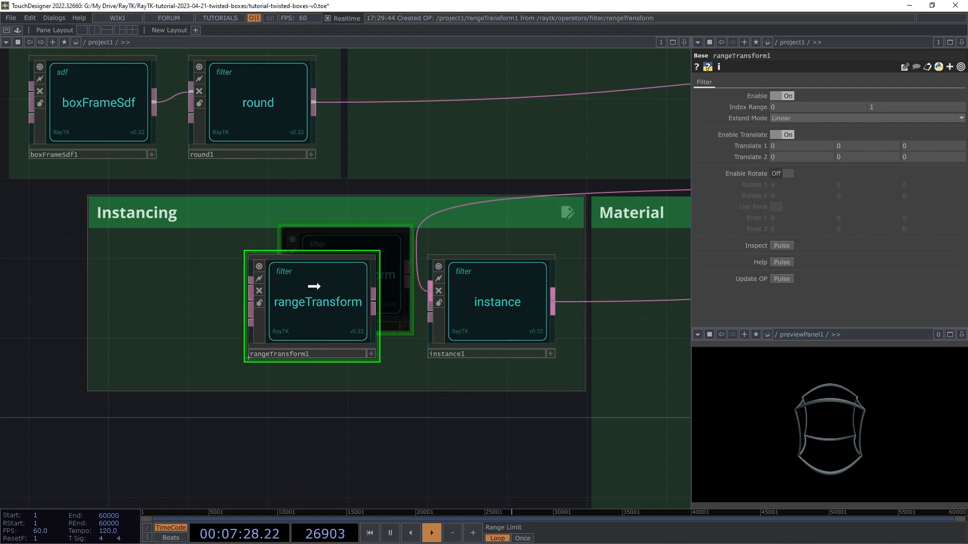
pyautogui.moveTo(252, 279); pyautogui.dragTo(420, 223)
pyautogui.moveTo(432, 298); pyautogui.dragTo(391, 319)
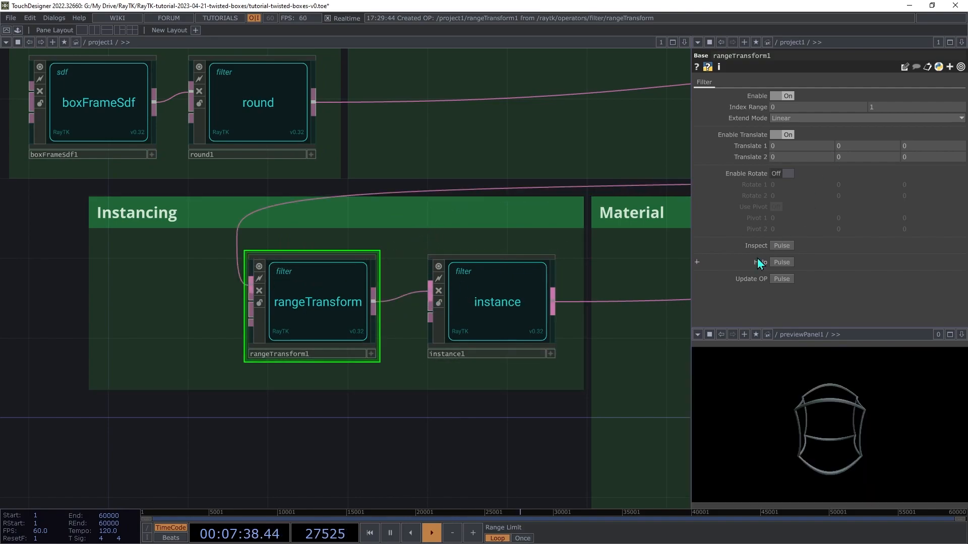
# Create a reference to the instance filter's Normalized Index (0..1) variable and connect it to rangeTransform's second input.
pyautogui.click(506, 304)
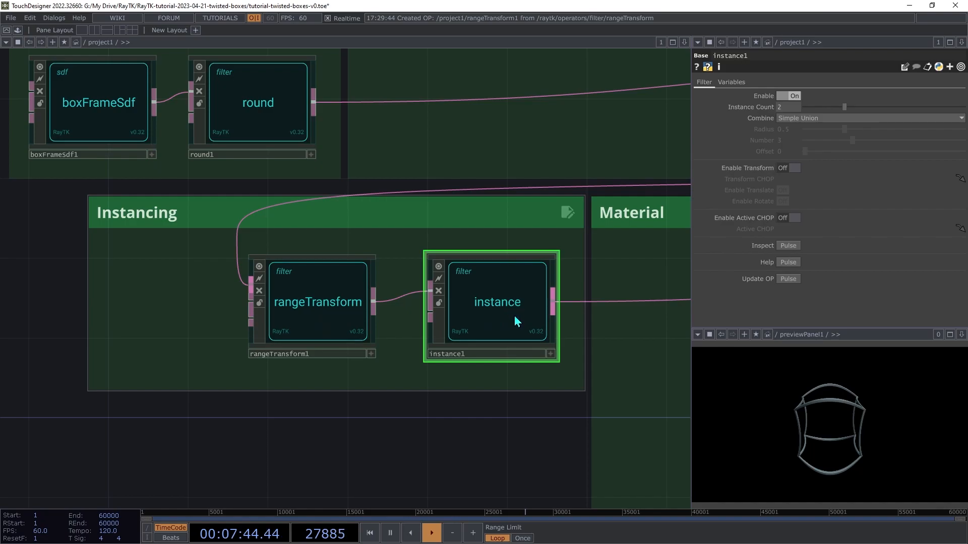
pyautogui.rightClick(159, 339)
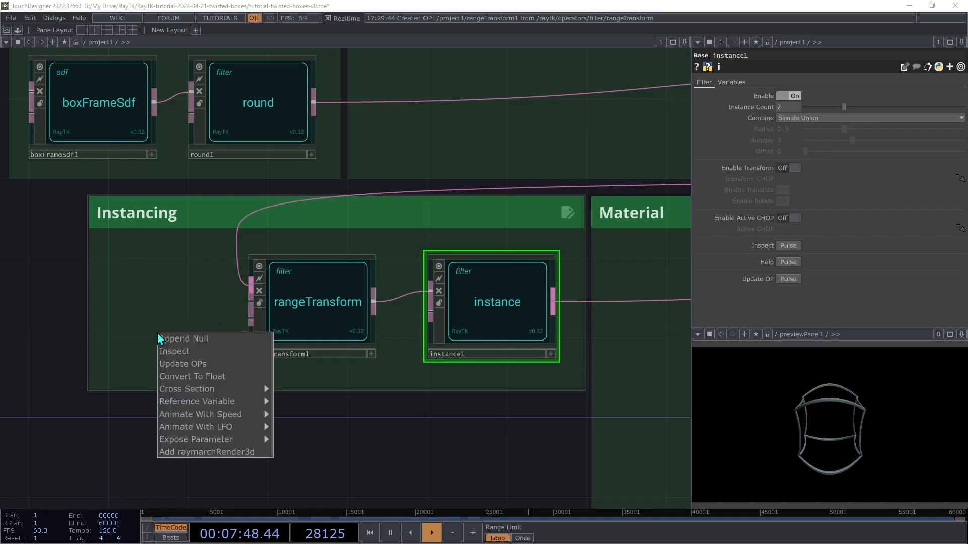
pyautogui.moveTo(211, 400)
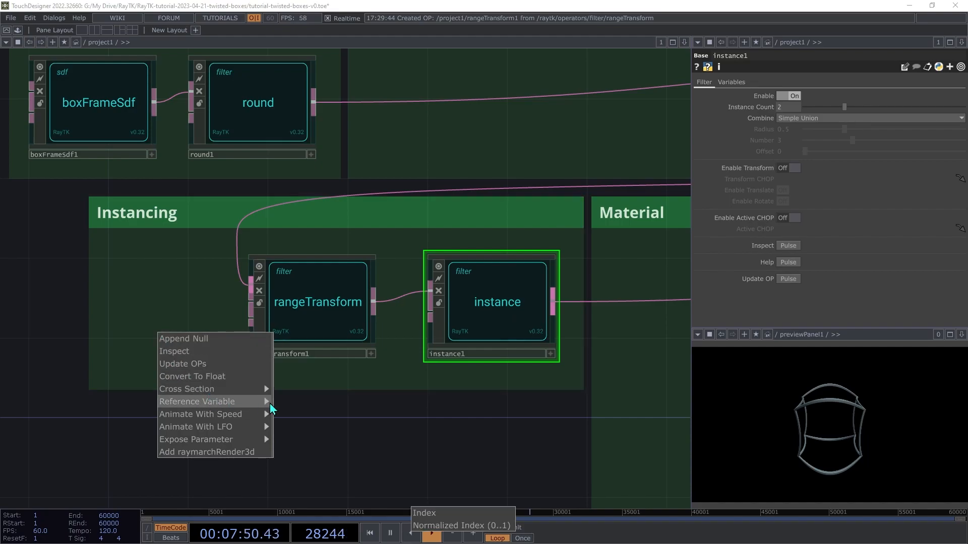
pyautogui.click(461, 526)
pyautogui.moveTo(259, 401); pyautogui.dragTo(181, 318)
pyautogui.moveTo(296, 301); pyautogui.dragTo(315, 302)
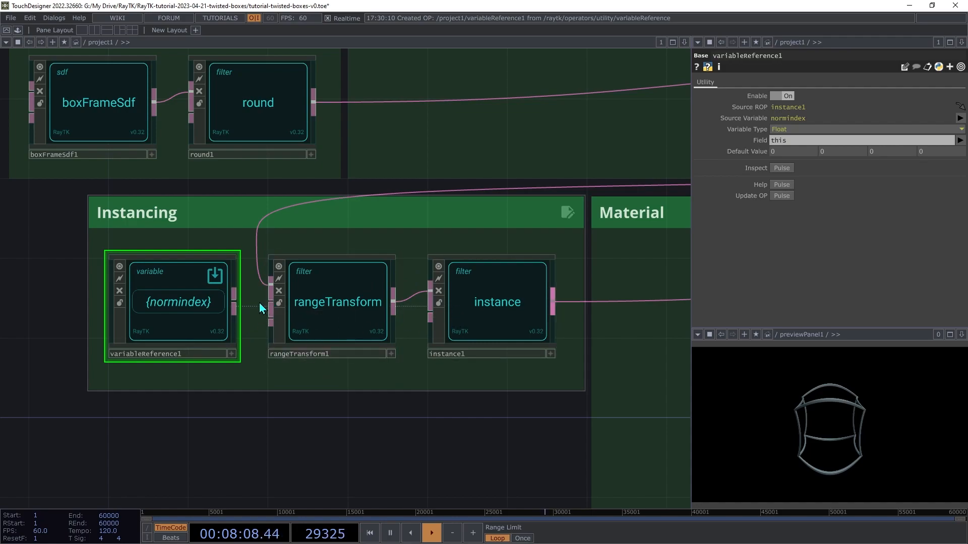
pyautogui.moveTo(268, 305); pyautogui.dragTo(255, 314)
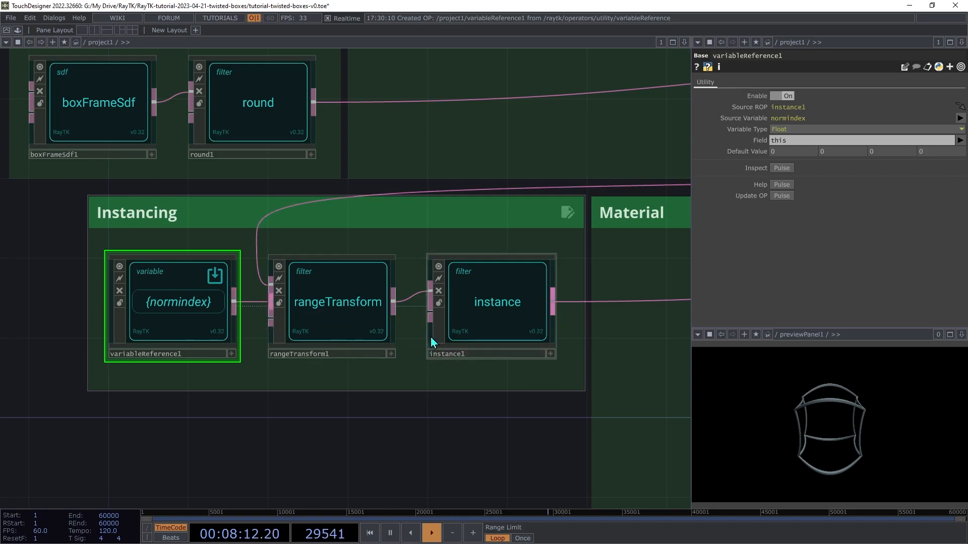
# Set the instance filter's Instance Count to 4.
pyautogui.click(503, 302)
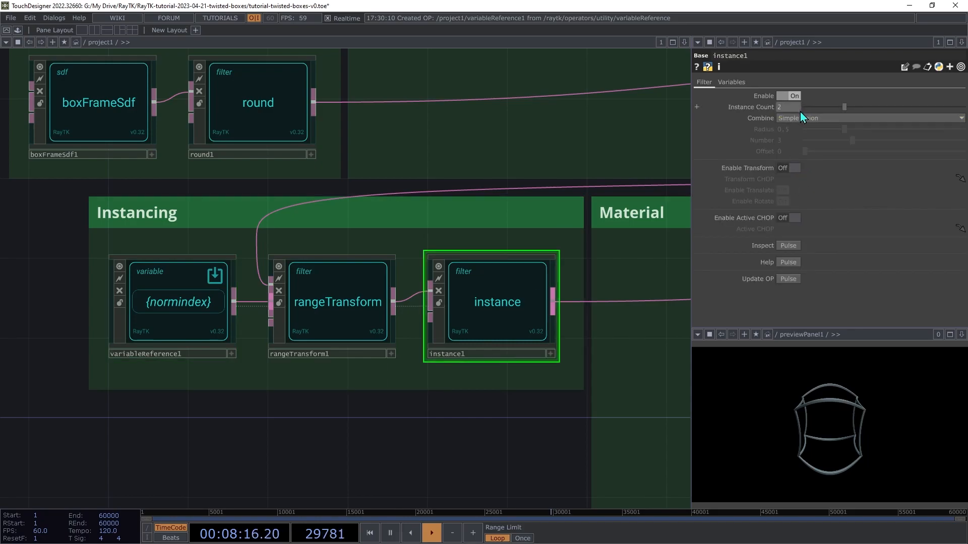
pyautogui.moveTo(797, 108); pyautogui.dragTo(734, 134)
pyautogui.write('4')
pyautogui.press('Return')
# Disable translation and enable rotation on the rangeTransform filter, and set the Y value of Rotate 2 to 180.
pyautogui.click(336, 307)
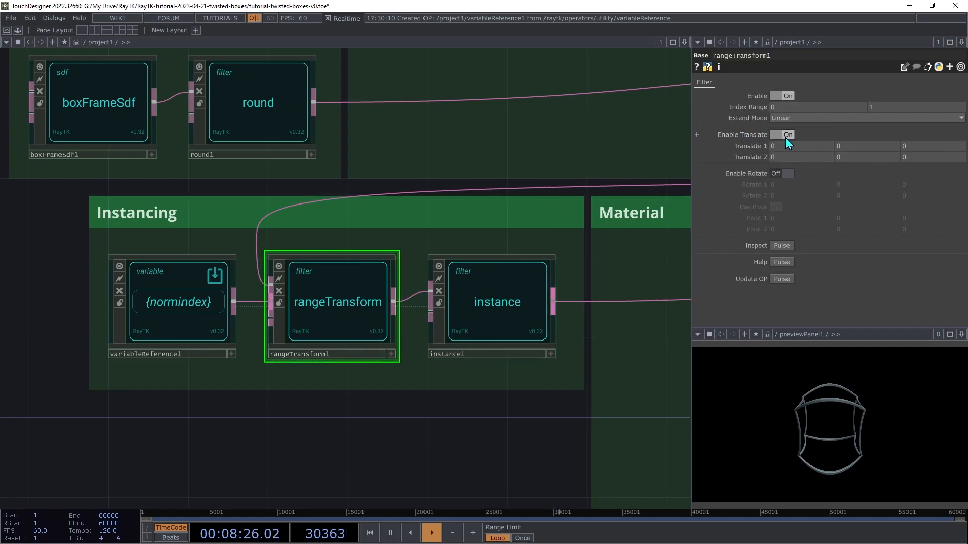
pyautogui.click(786, 138)
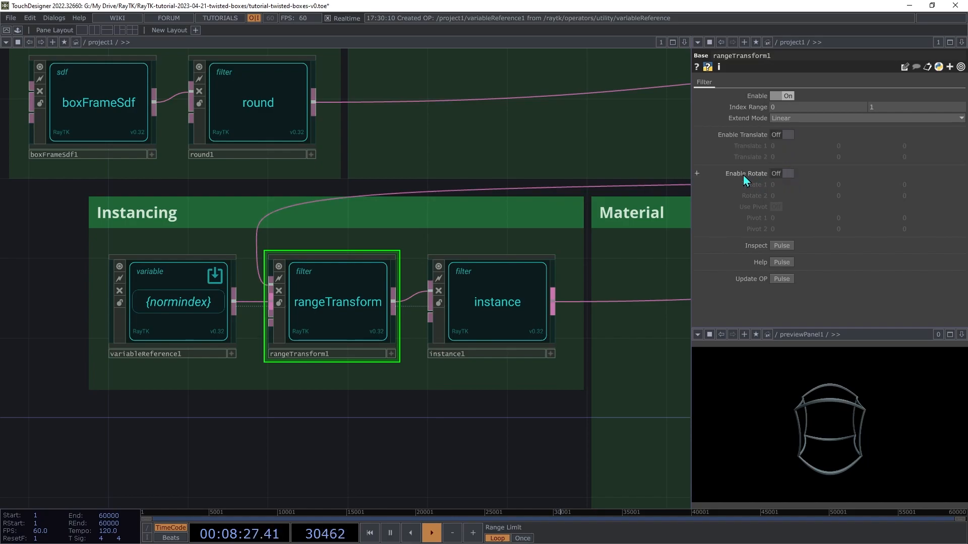
pyautogui.click(787, 174)
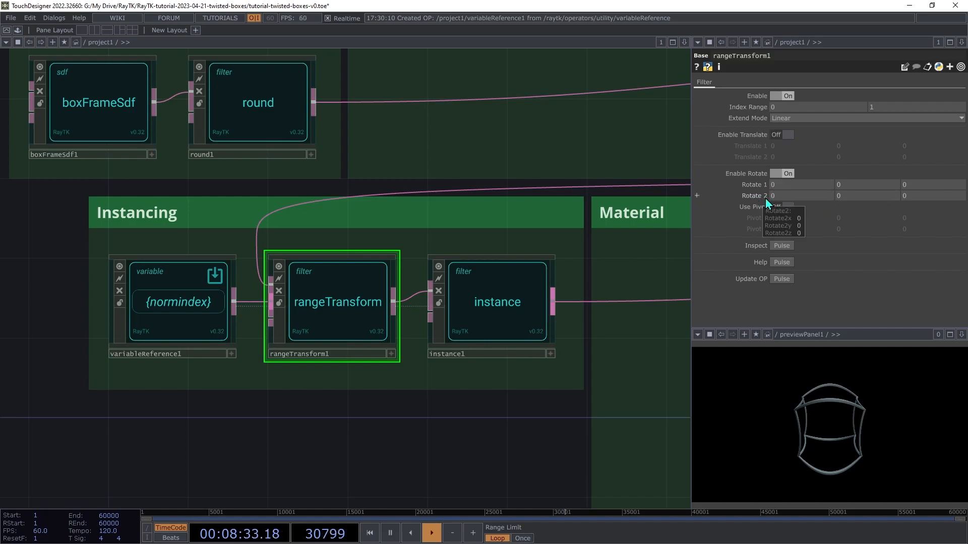
pyautogui.moveTo(855, 198)
pyautogui.mouseDown(button='middle')
pyautogui.moveTo(856, 185)
pyautogui.moveTo(872, 185)
pyautogui.moveTo(857, 182)
pyautogui.mouseUp(button='middle')
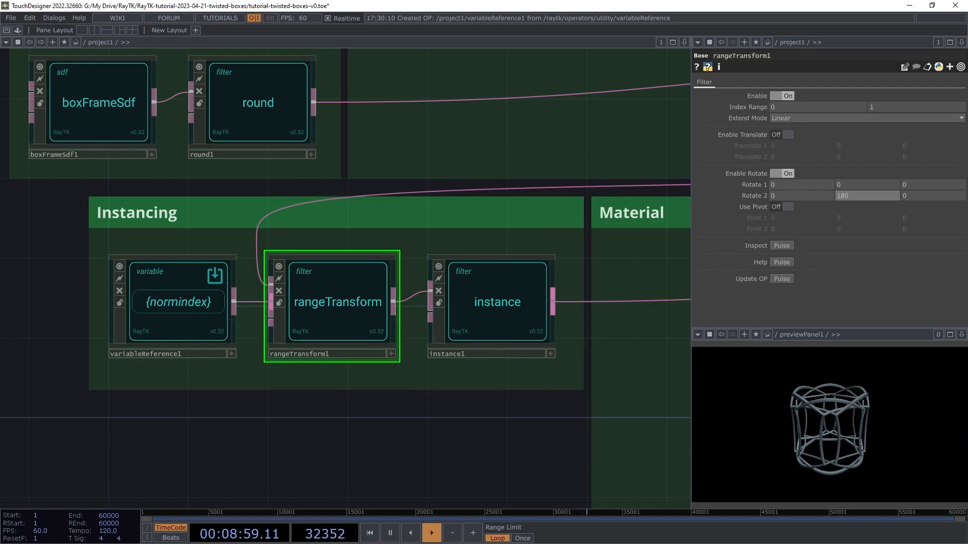
# Insert a modularMat material between the instance filter and raymarchRender3D, placing it in the Material group.
pyautogui.moveTo(675, 416); pyautogui.dragTo(115, 321)
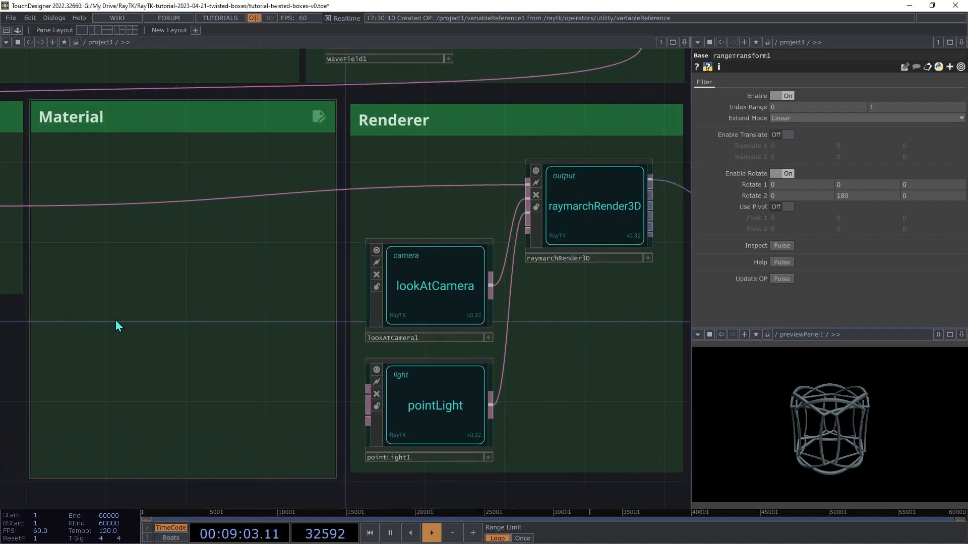
pyautogui.hotkey('alt', 'r')
pyautogui.write('modu')
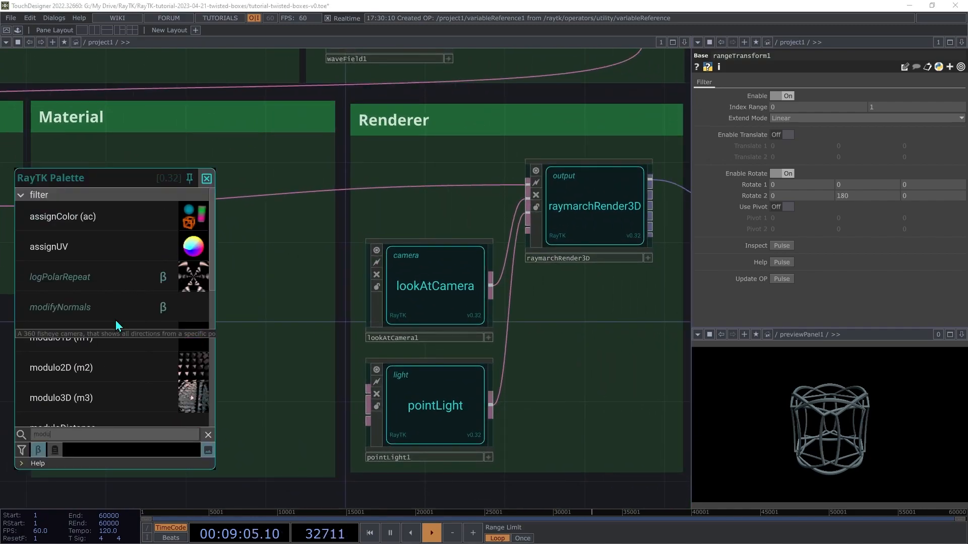
pyautogui.write('lar')
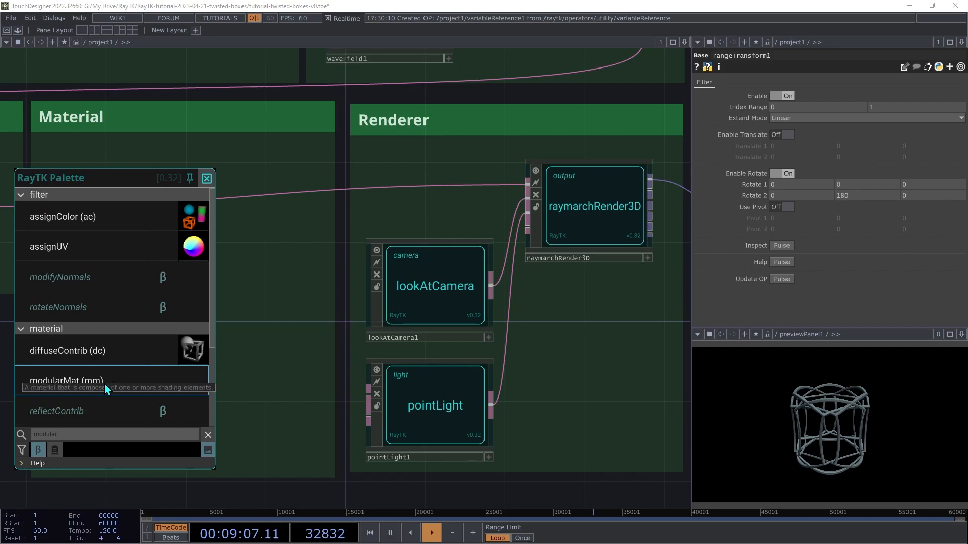
pyautogui.click(104, 383)
pyautogui.moveTo(319, 270); pyautogui.dragTo(139, 204)
pyautogui.moveTo(291, 205); pyautogui.dragTo(540, 186)
pyautogui.moveTo(238, 232); pyautogui.dragTo(259, 221)
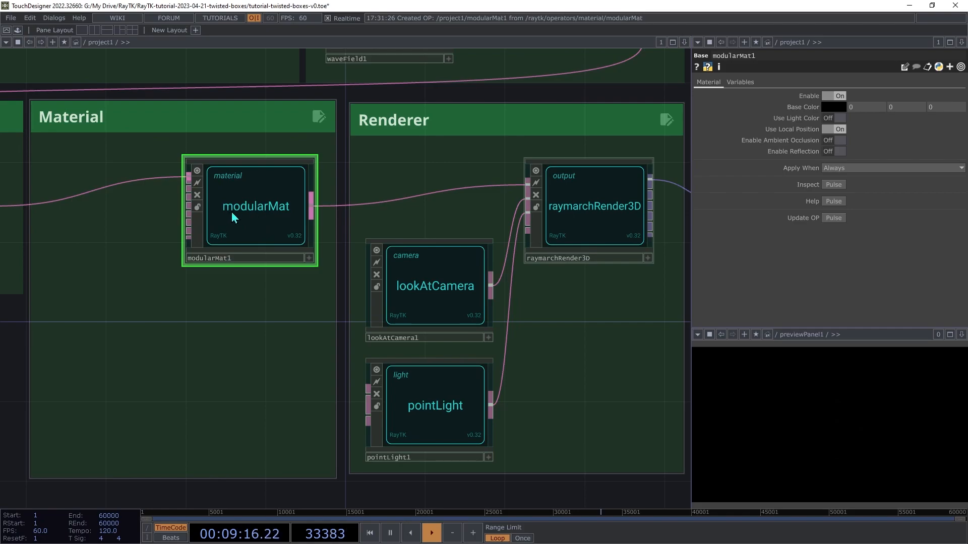
# Add an Oren-Nayar diffuse contribution to modularMat and place it in the Material group, below the material.
pyautogui.rightClick(238, 321)
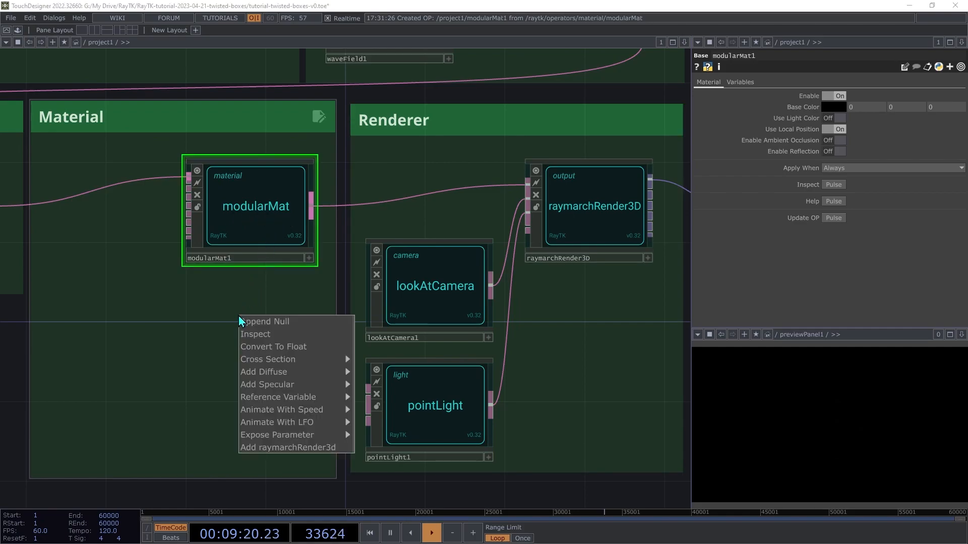
pyautogui.moveTo(330, 371)
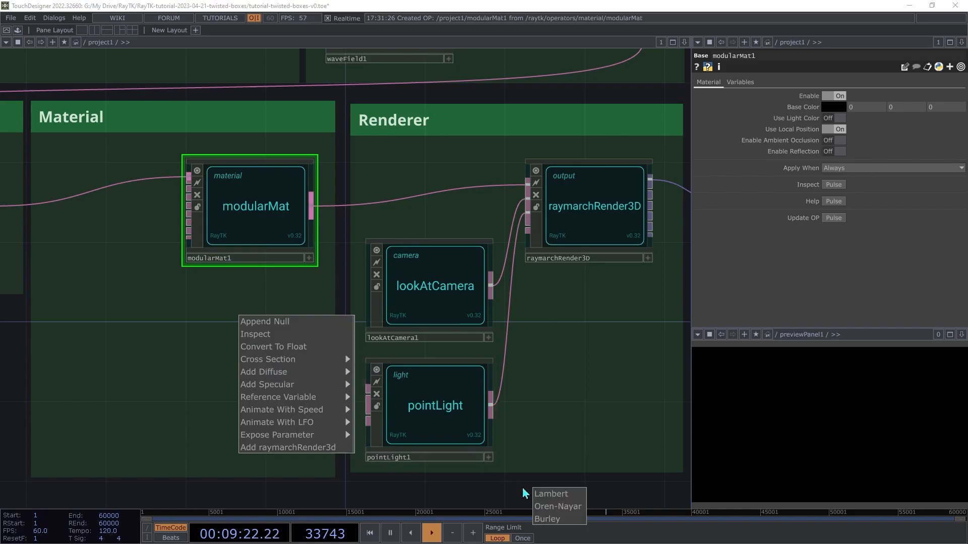
pyautogui.click(557, 509)
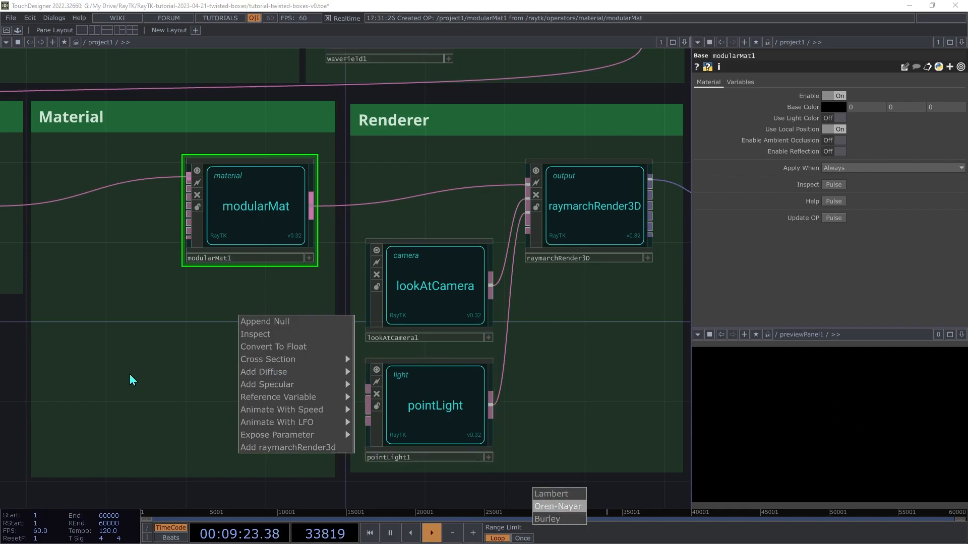
pyautogui.click(129, 374)
pyautogui.moveTo(31, 342); pyautogui.dragTo(139, 323)
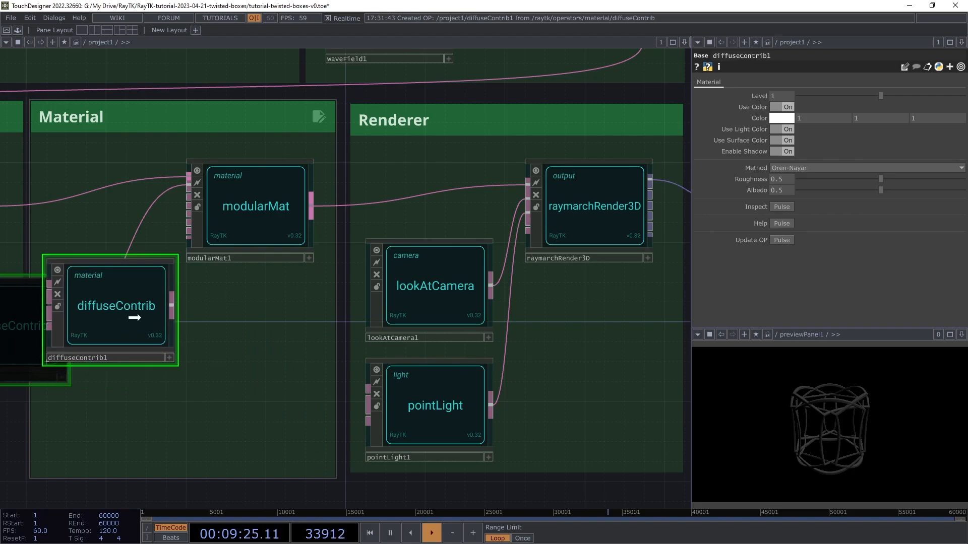
# Move modularMat closer to the Renderer group and set the diffuse contribution's Roughness and Albedo to 1.
pyautogui.moveTo(280, 209); pyautogui.dragTo(301, 208)
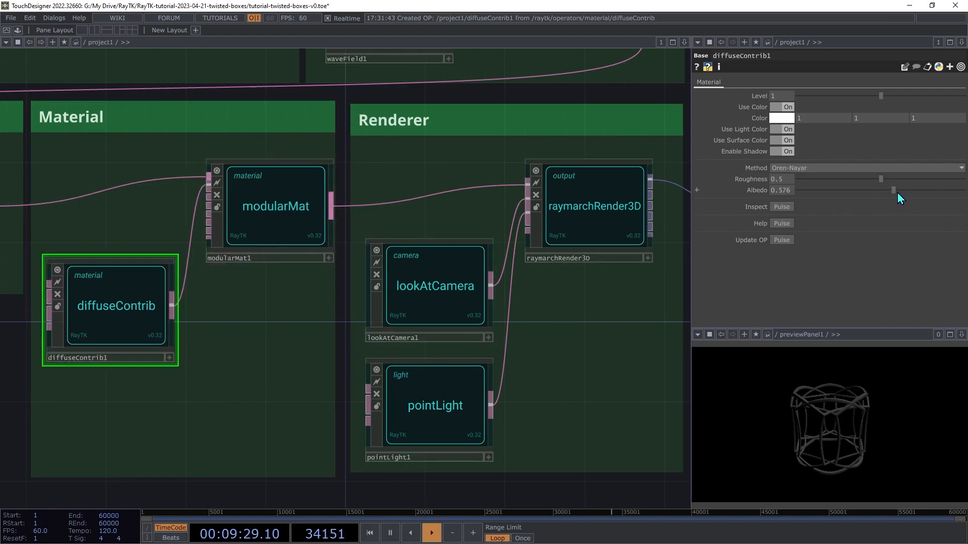
pyautogui.moveTo(896, 192); pyautogui.dragTo(964, 190)
pyautogui.moveTo(891, 179); pyautogui.dragTo(953, 179)
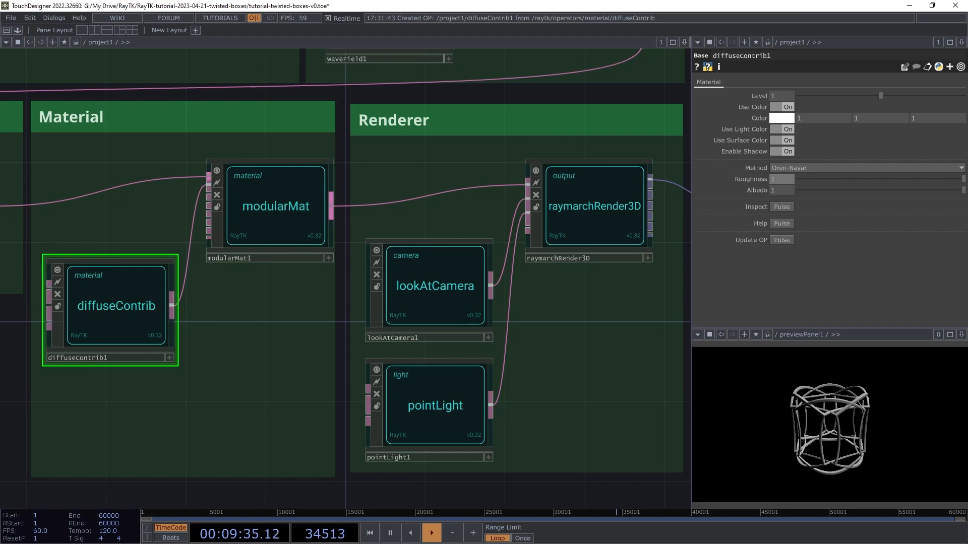
# Add a GGX specular contribution to modularMat, align it below the diffuse contribution in the Material group, and set its Fresnel to 1.
pyautogui.click(302, 226)
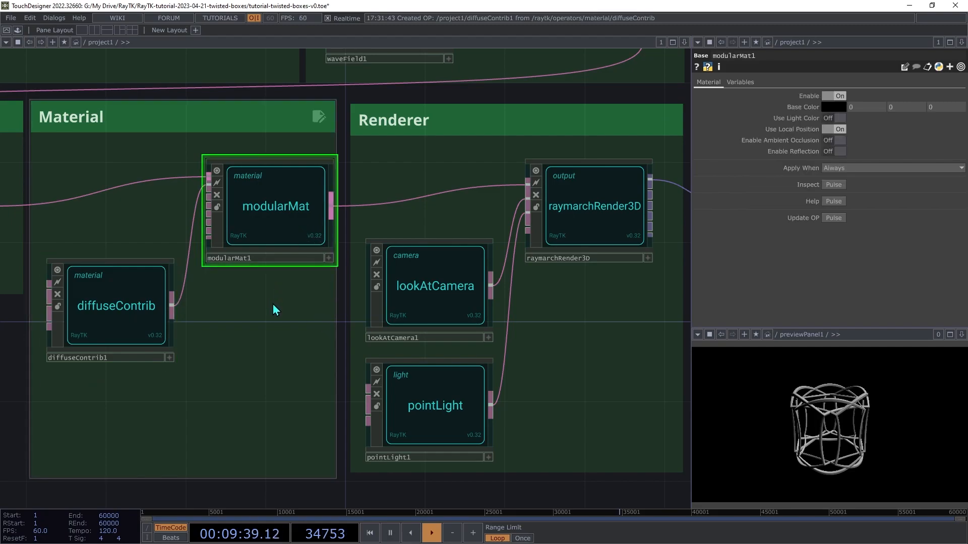
pyautogui.rightClick(273, 305)
pyautogui.moveTo(314, 390)
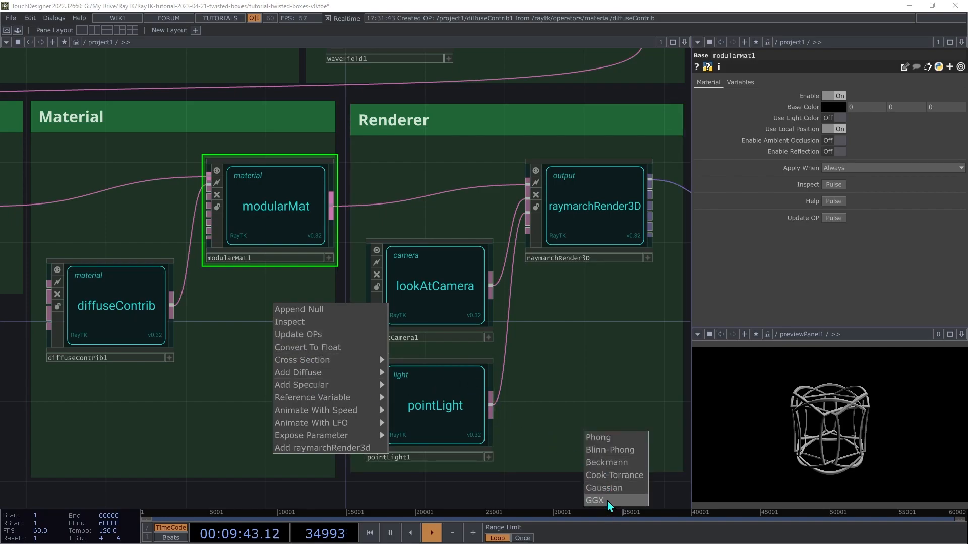
pyautogui.moveTo(42, 457); pyautogui.dragTo(130, 404)
pyautogui.moveTo(143, 305); pyautogui.dragTo(141, 282)
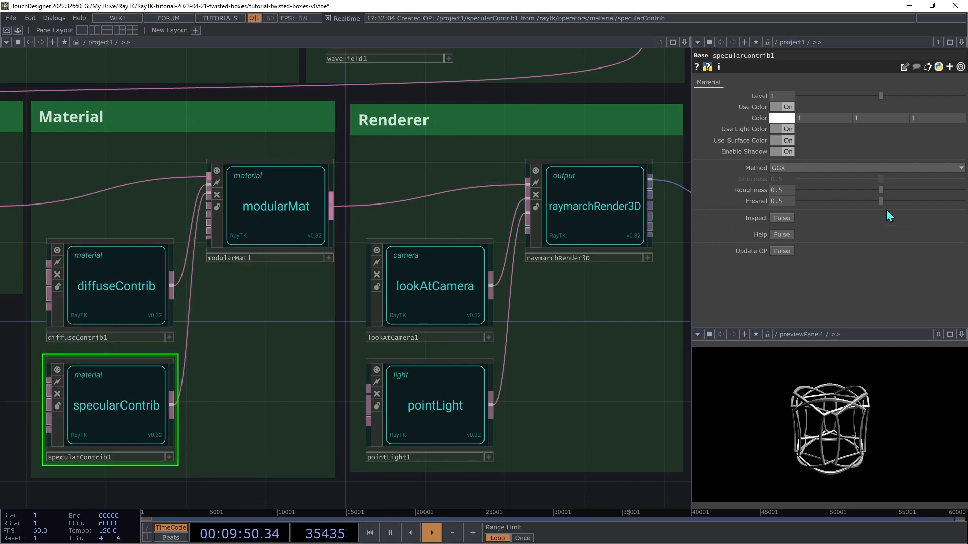
pyautogui.moveTo(882, 202); pyautogui.dragTo(920, 207)
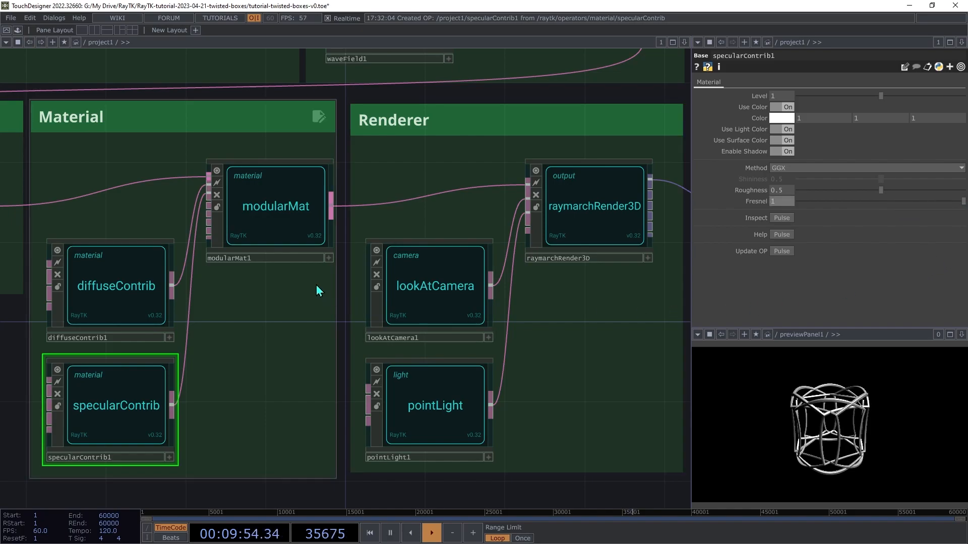
# Give the diffuse contribution a pale orange color of about 1, 0.88, 0.711.
pyautogui.click(124, 271)
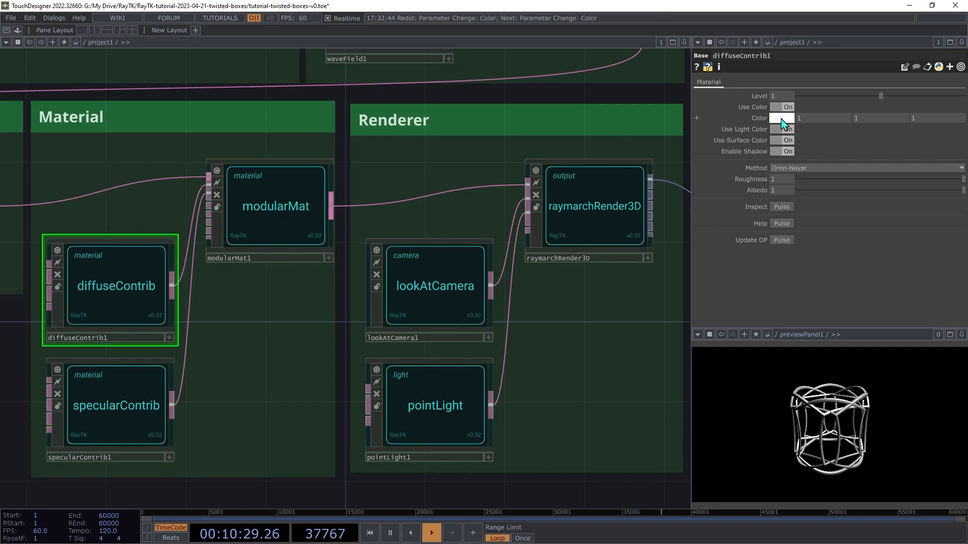
pyautogui.click(781, 118)
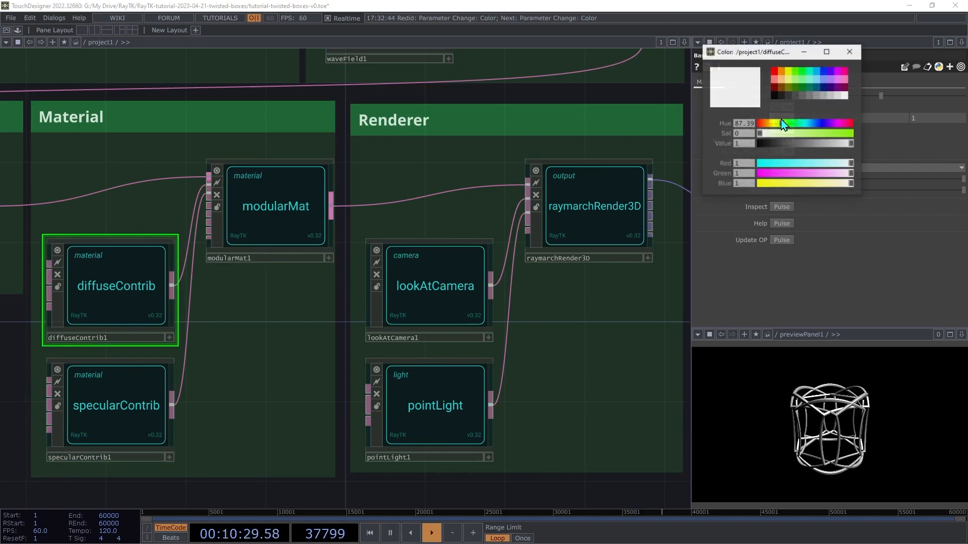
pyautogui.click(768, 123)
pyautogui.click(771, 133)
pyautogui.moveTo(783, 142); pyautogui.dragTo(789, 139)
pyautogui.click(850, 51)
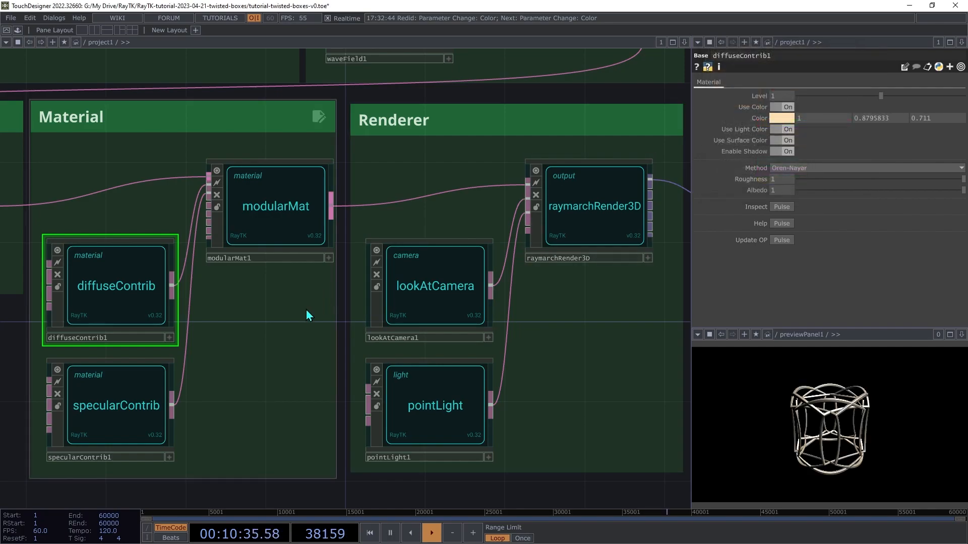
# Give the specular contribution a light green color of 0.7, 1, 0.64.
pyautogui.click(147, 400)
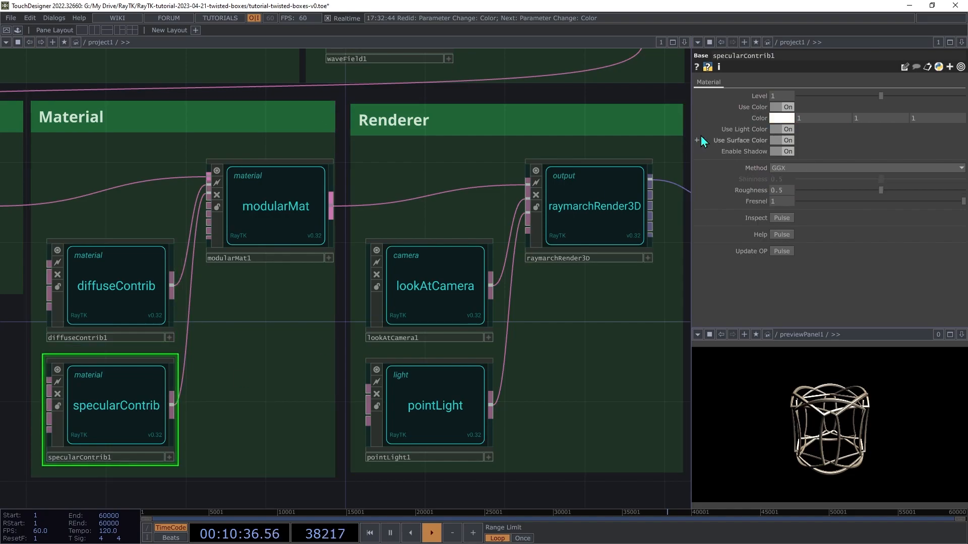
pyautogui.click(778, 117)
pyautogui.moveTo(780, 136)
pyautogui.mouseDown()
pyautogui.moveTo(793, 138)
pyautogui.moveTo(790, 122)
pyautogui.mouseUp()
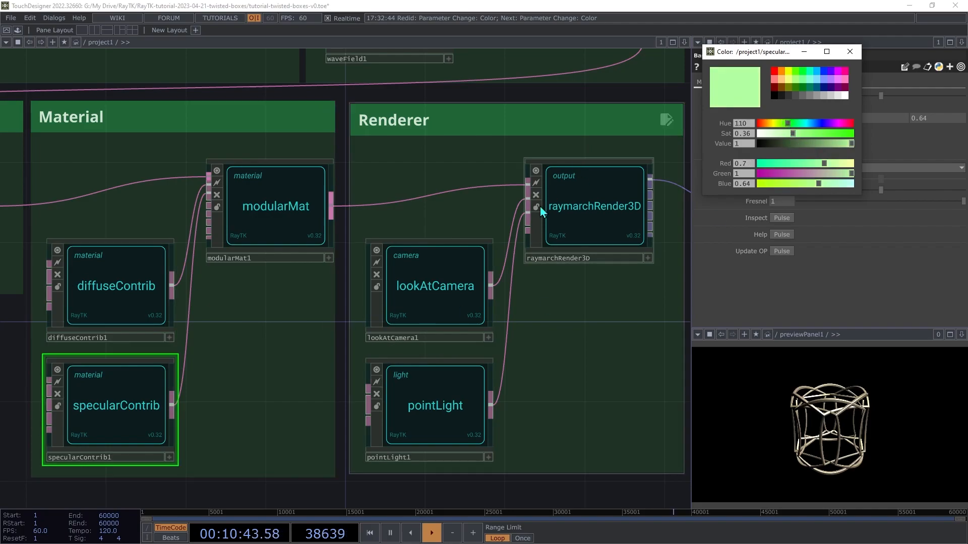
pyautogui.click(849, 52)
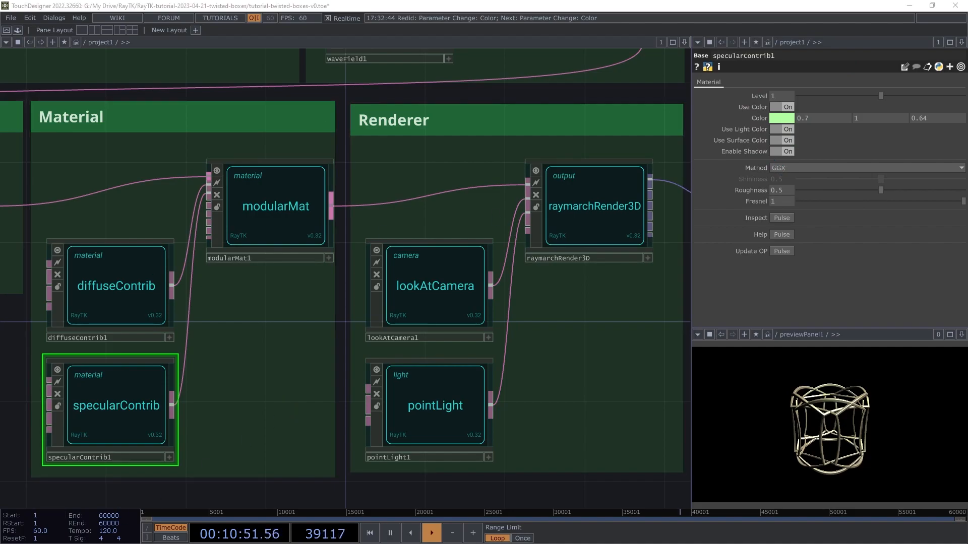
# Insert a RayTK rotate filter in the Spin group, wired between the round filter and waveField.
pyautogui.scroll(-2, 345, 278)
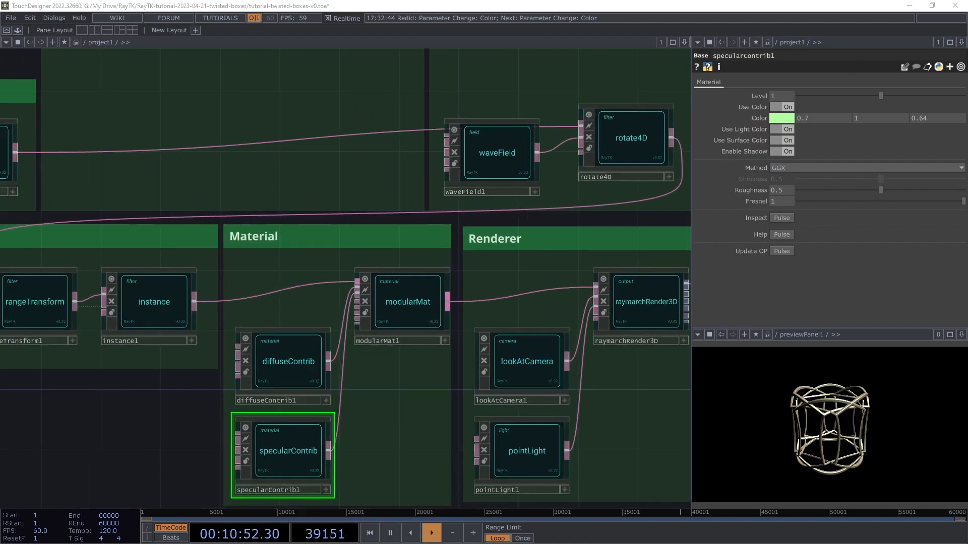
pyautogui.scroll(-3, 593, 448)
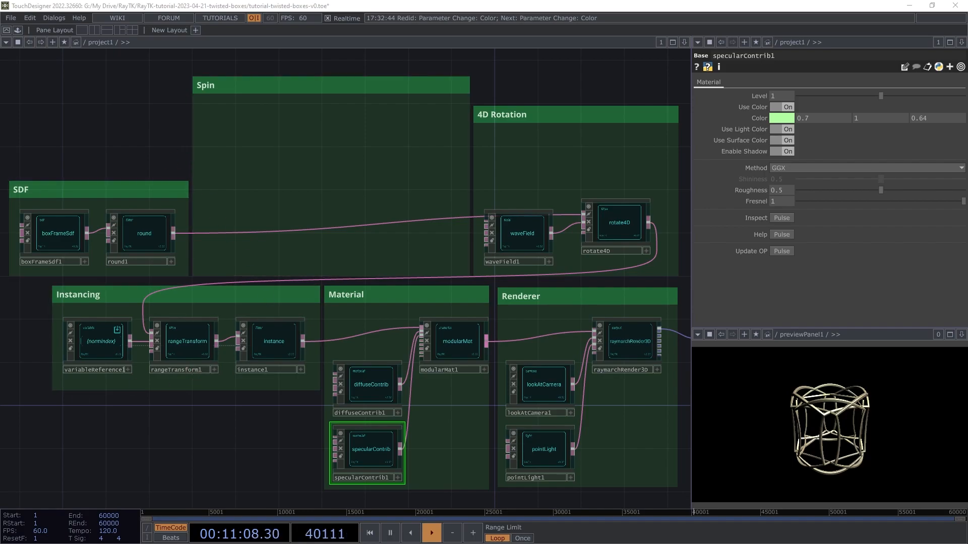
pyautogui.scroll(5, 345, 279)
pyautogui.click(158, 334)
pyautogui.hotkey('alt', 'r')
pyautogui.write('rot')
pyautogui.click(123, 300)
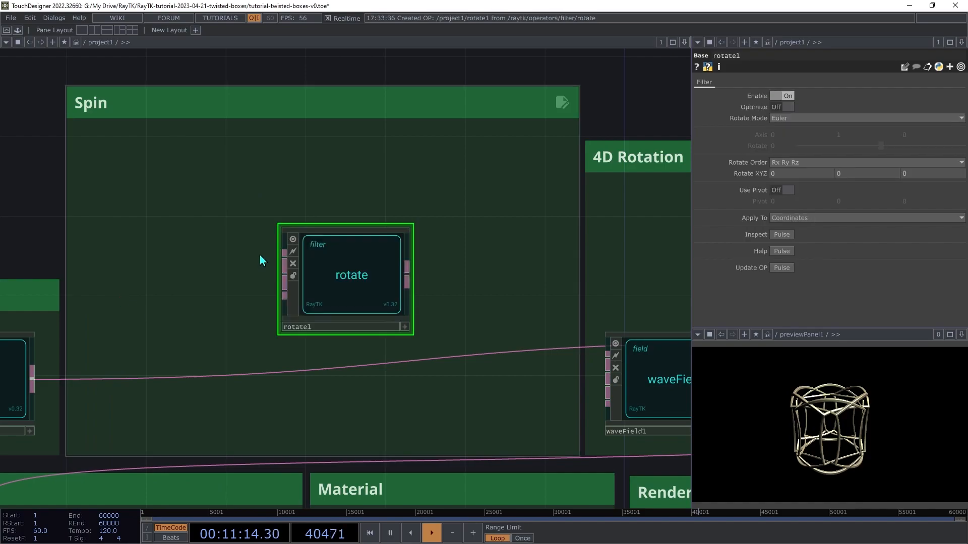
pyautogui.moveTo(322, 279); pyautogui.dragTo(38, 384)
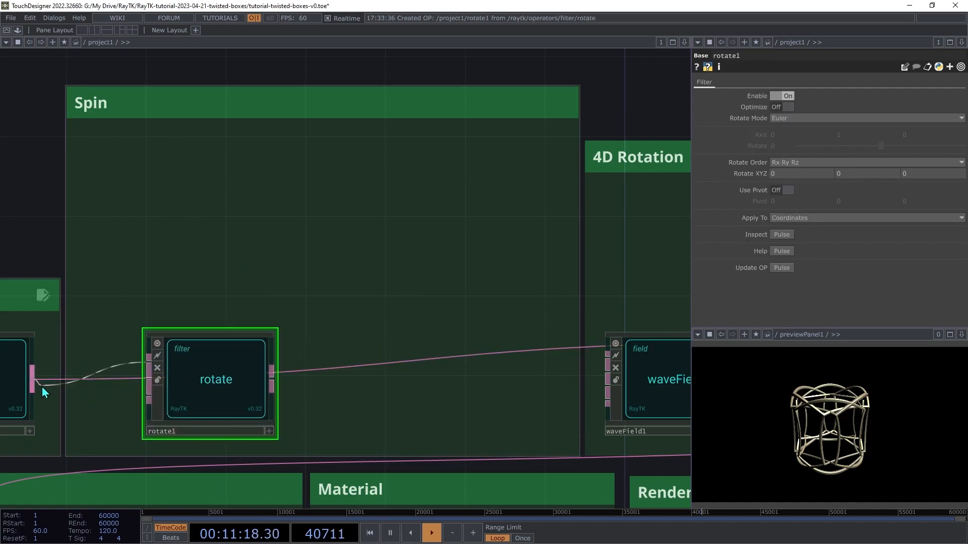
pyautogui.moveTo(257, 388); pyautogui.dragTo(341, 372)
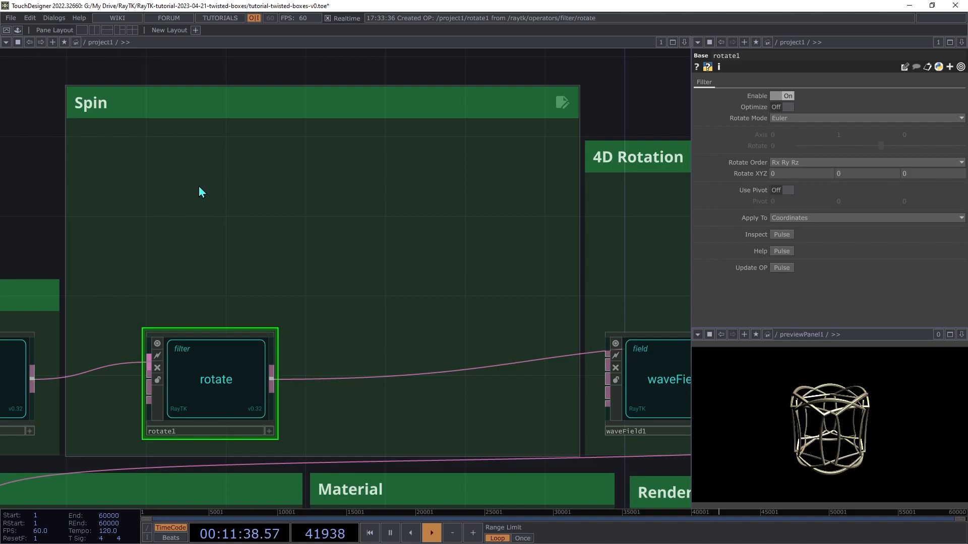
# Add an LFO CHOP at the upper edge of the Spin group and set its type to Pulse.
pyautogui.press('Tab')
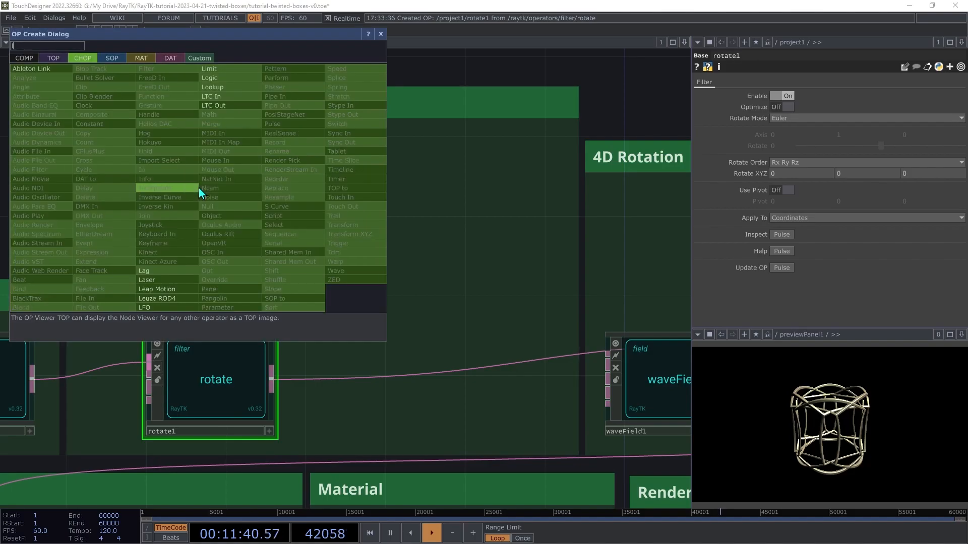
pyautogui.click(169, 308)
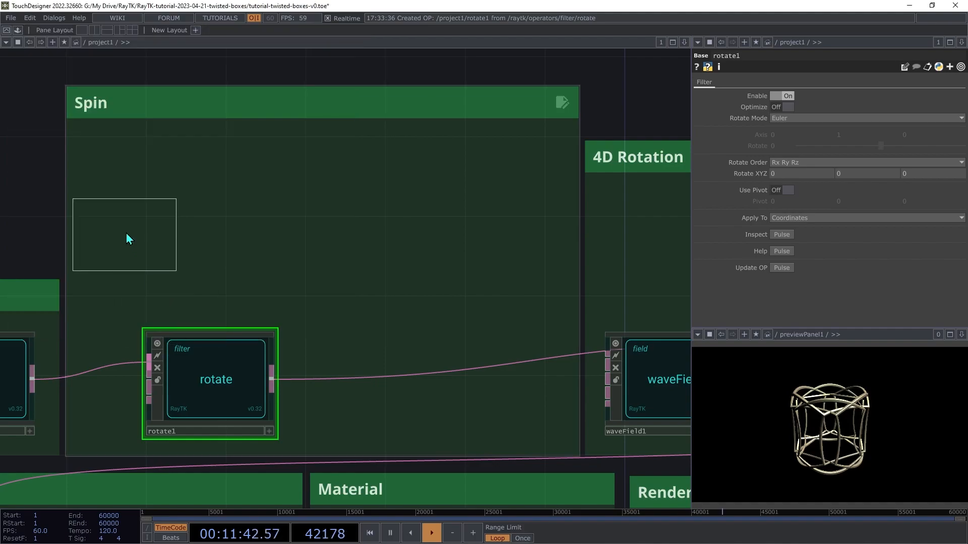
pyautogui.click(138, 183)
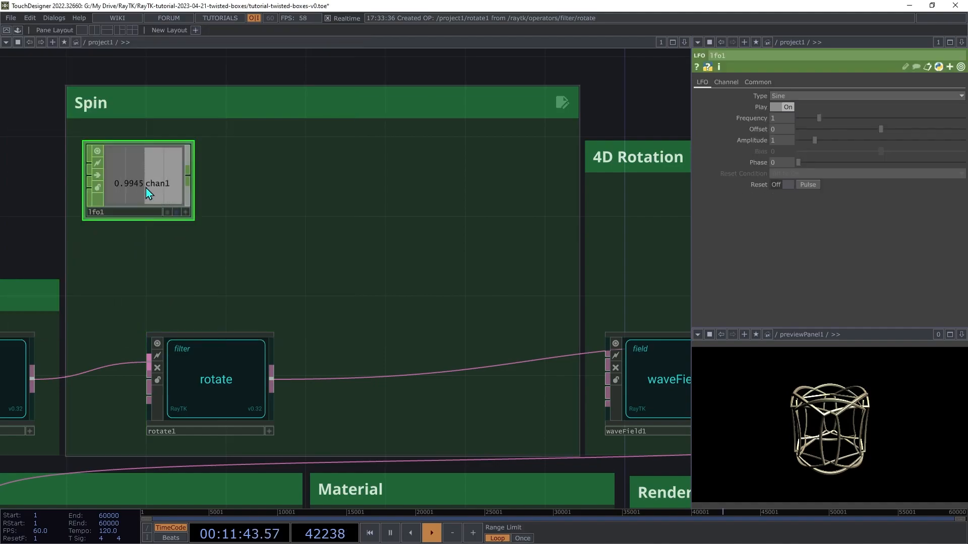
pyautogui.click(782, 96)
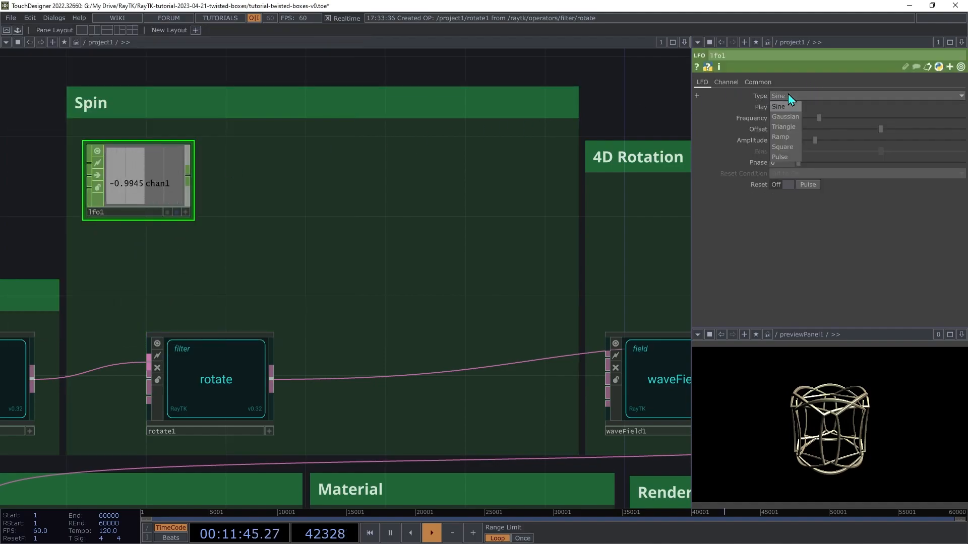
pyautogui.click(779, 157)
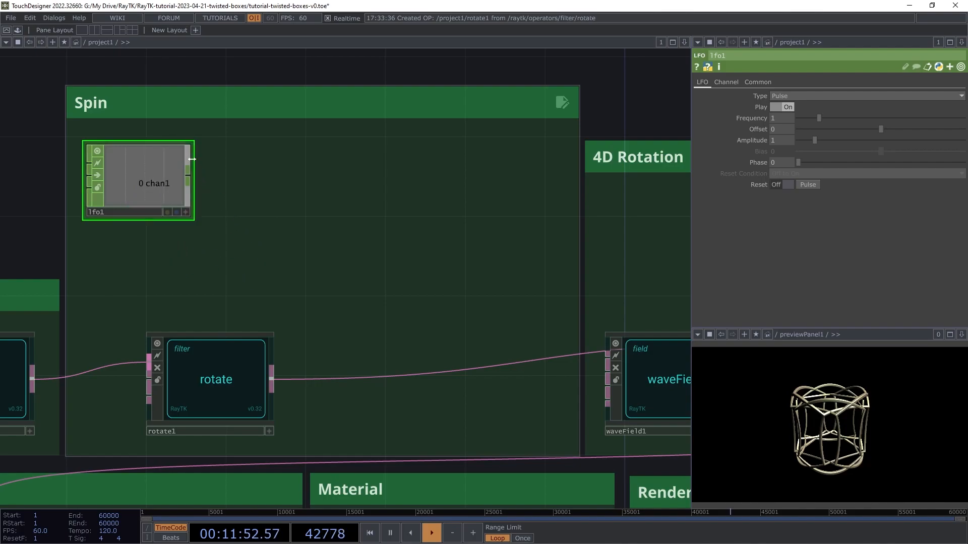
# Add a Count CHOP fed by the LFO's output and place it beside the LFO.
pyautogui.click(189, 176)
pyautogui.click(238, 188)
pyautogui.write('c')
pyautogui.click(131, 144)
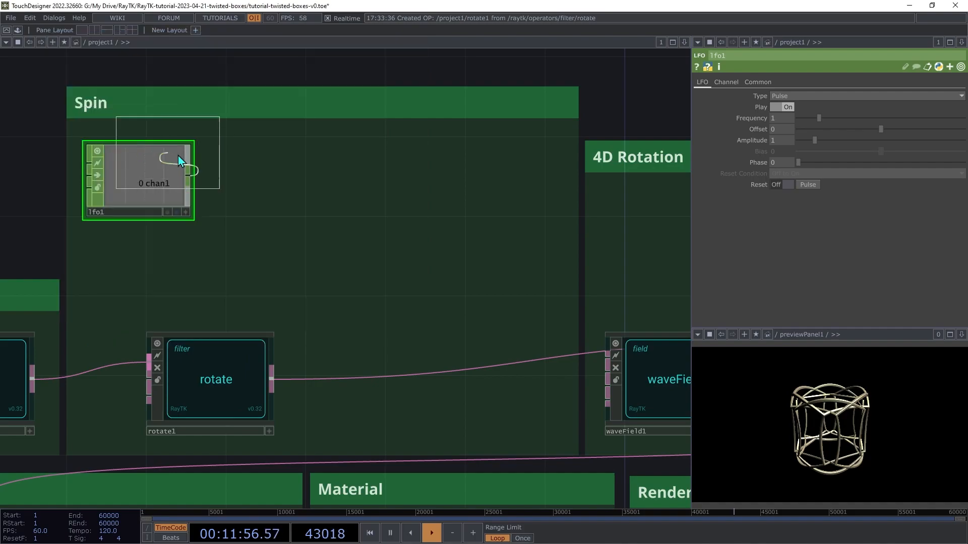
pyautogui.click(271, 175)
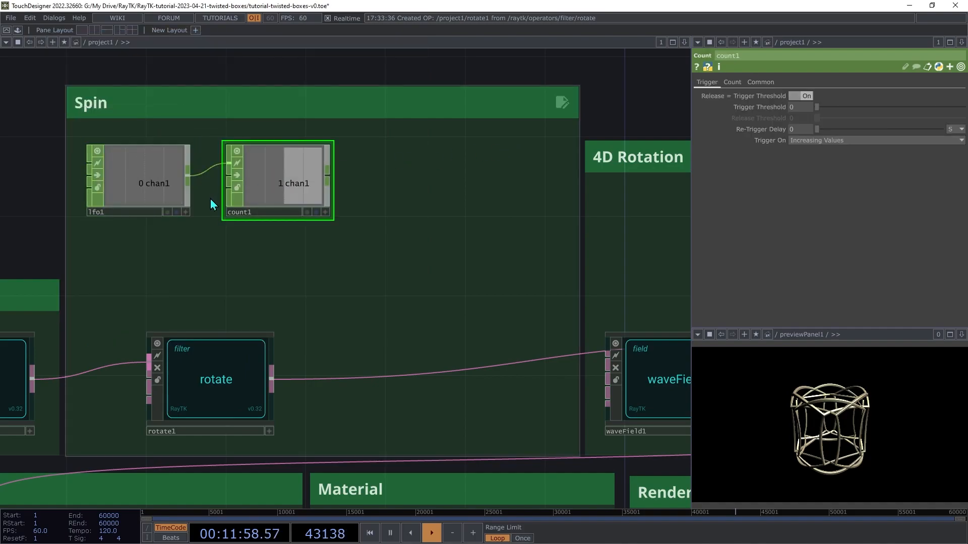
# Add a Fan CHOP fed by the Count CHOP's output and place it beside it in the Spin group.
pyautogui.click(328, 181)
pyautogui.click(410, 199)
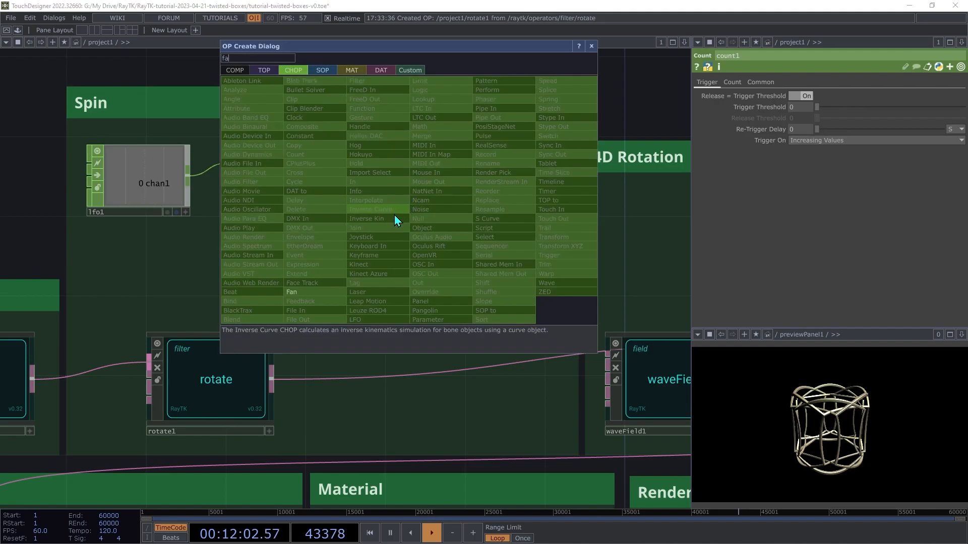
pyautogui.click(313, 297)
pyautogui.click(409, 183)
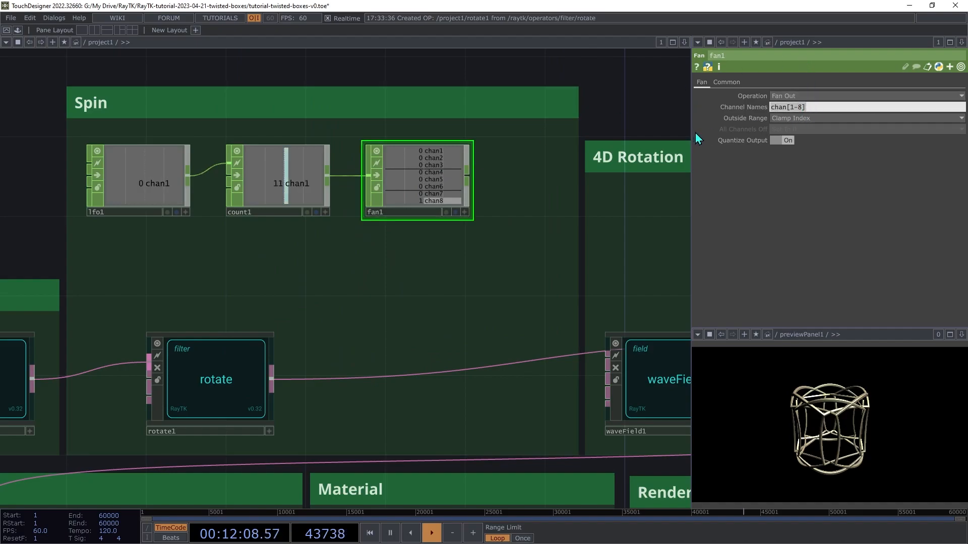
# Set the Fan CHOP's channel names to r[xyz] and its Outside Range to Loop Index.
pyautogui.write('r')
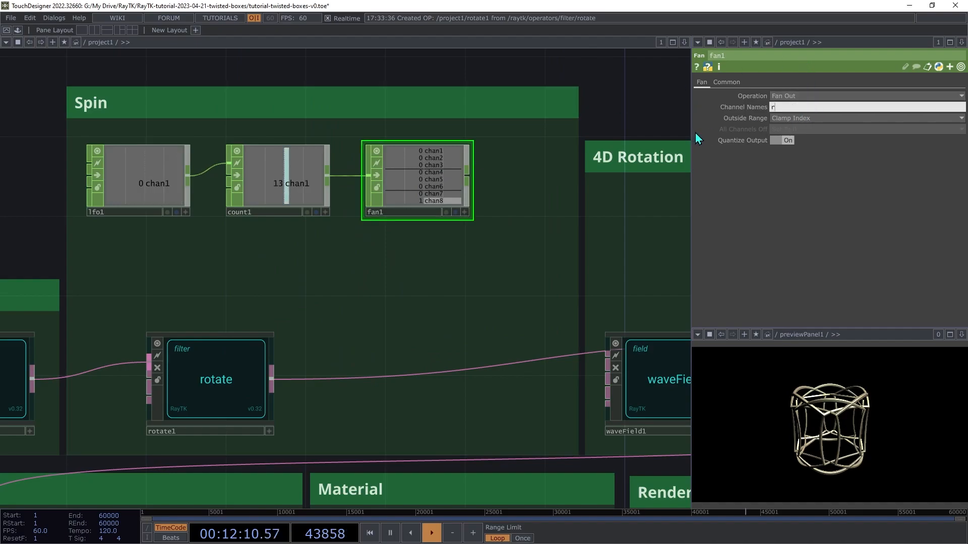
pyautogui.write('[xyz]')
pyautogui.press('Return')
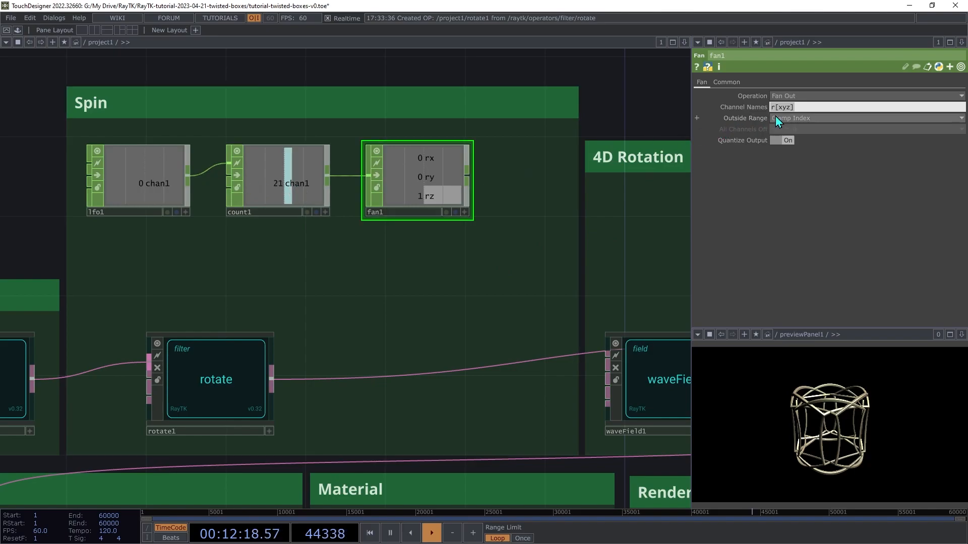
pyautogui.click(791, 118)
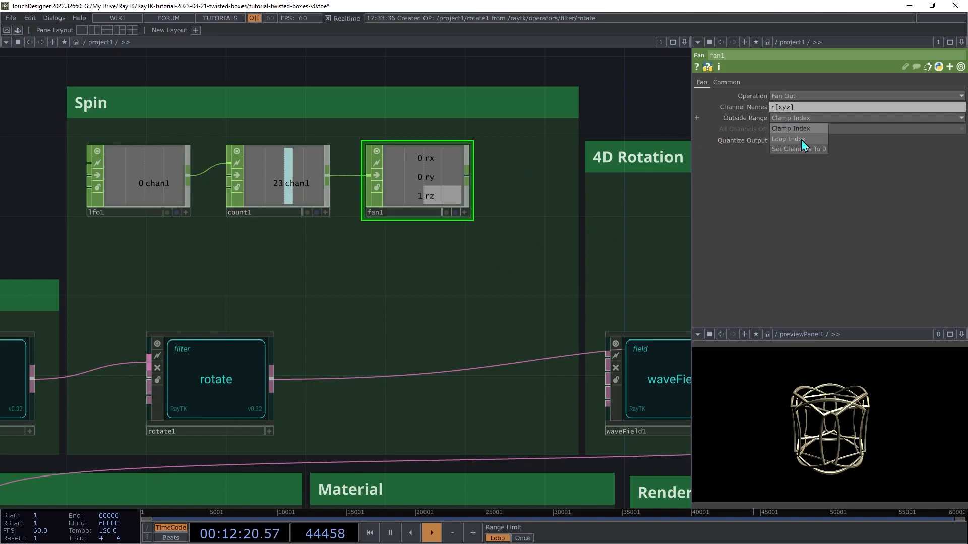
pyautogui.click(800, 139)
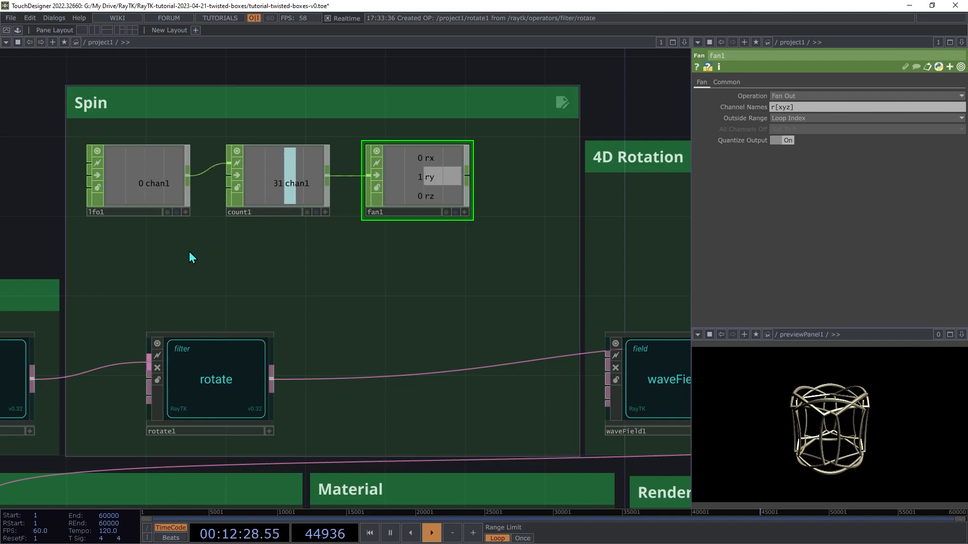
# Add a second Count CHOP fed by the Fan's output, placed in a new row beneath the LFO.
pyautogui.click(468, 176)
pyautogui.click(190, 277)
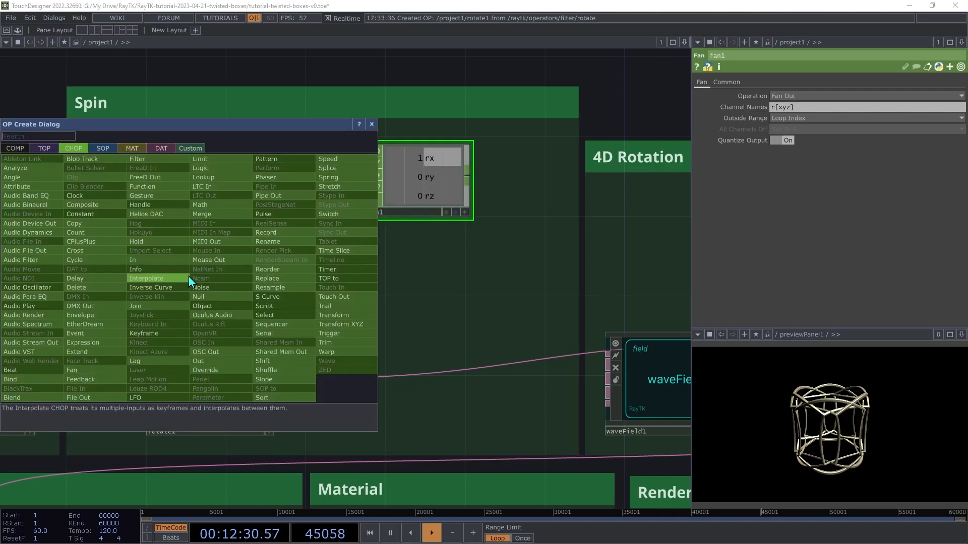
pyautogui.click(95, 234)
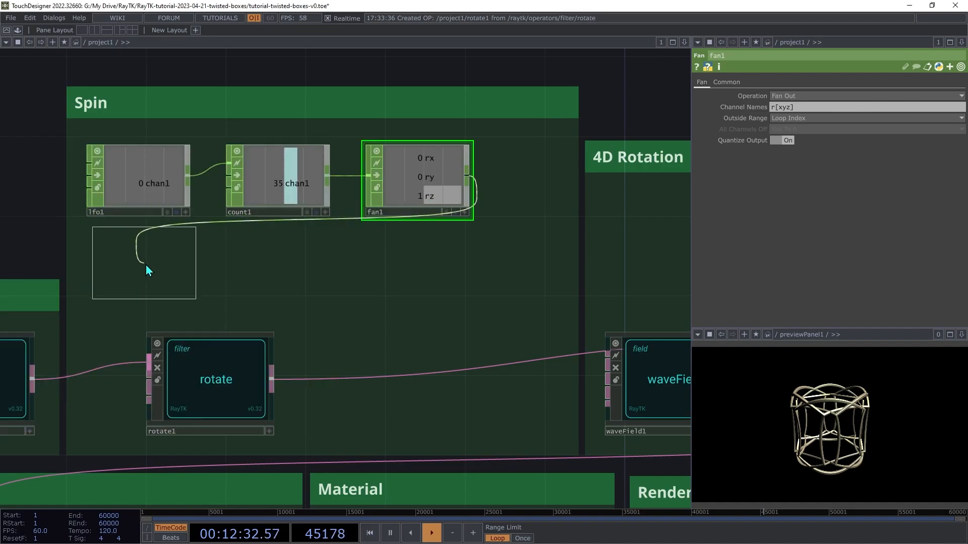
pyautogui.click(143, 283)
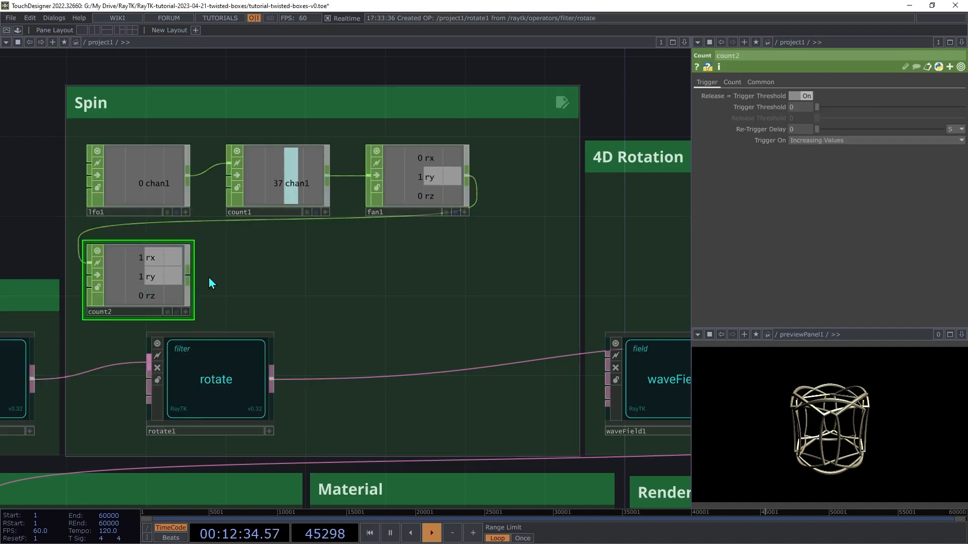
# Add a Filter CHOP fed by the second Count CHOP's output and place it beside that Count.
pyautogui.click(188, 276)
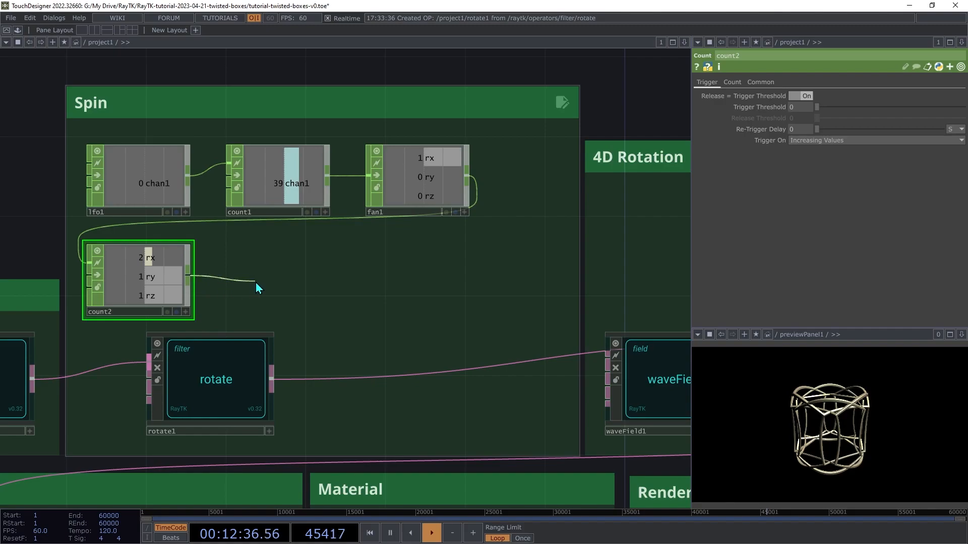
pyautogui.click(256, 282)
pyautogui.write('f')
pyautogui.click(210, 167)
pyautogui.click(278, 282)
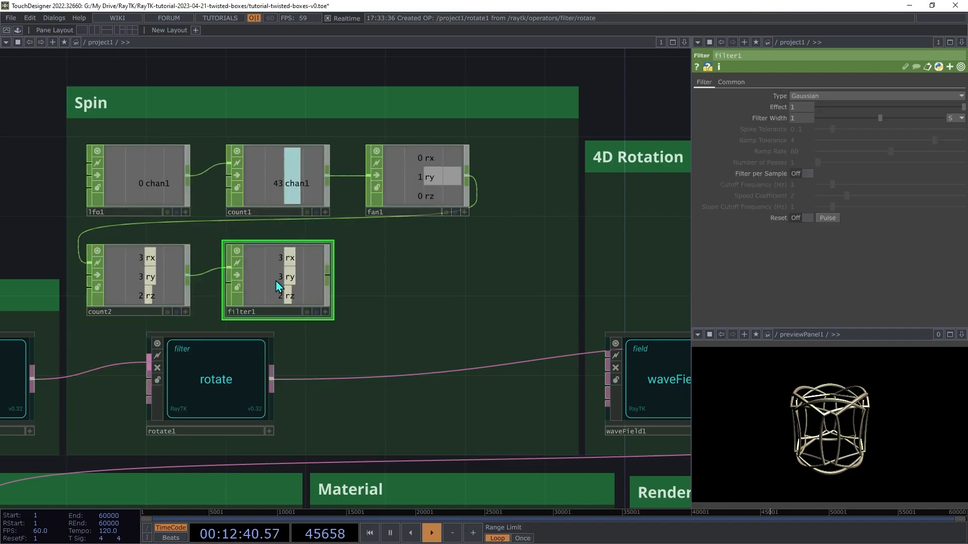
# Add a Math CHOP fed by the Filter CHOP's output and place it beside the Filter in the Spin group.
pyautogui.click(328, 277)
pyautogui.click(435, 290)
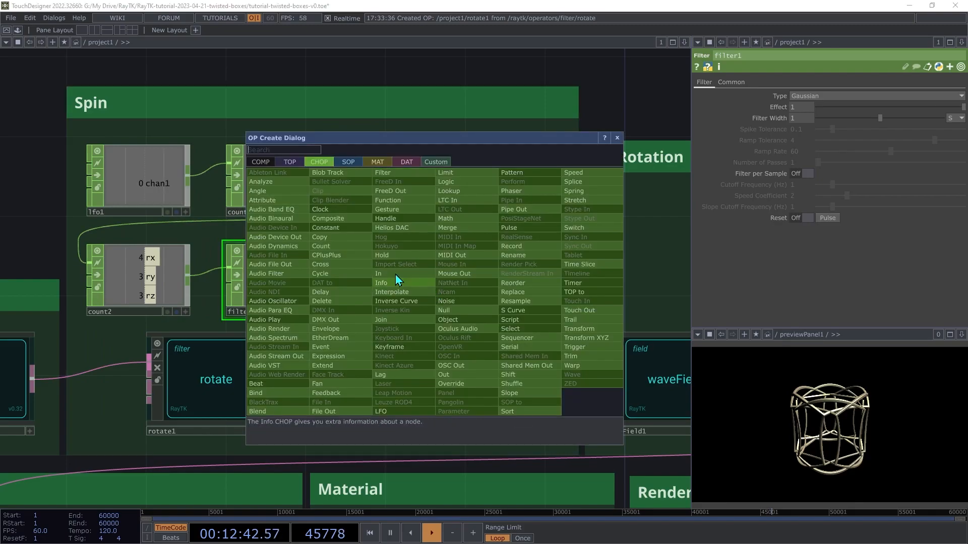
pyautogui.click(452, 220)
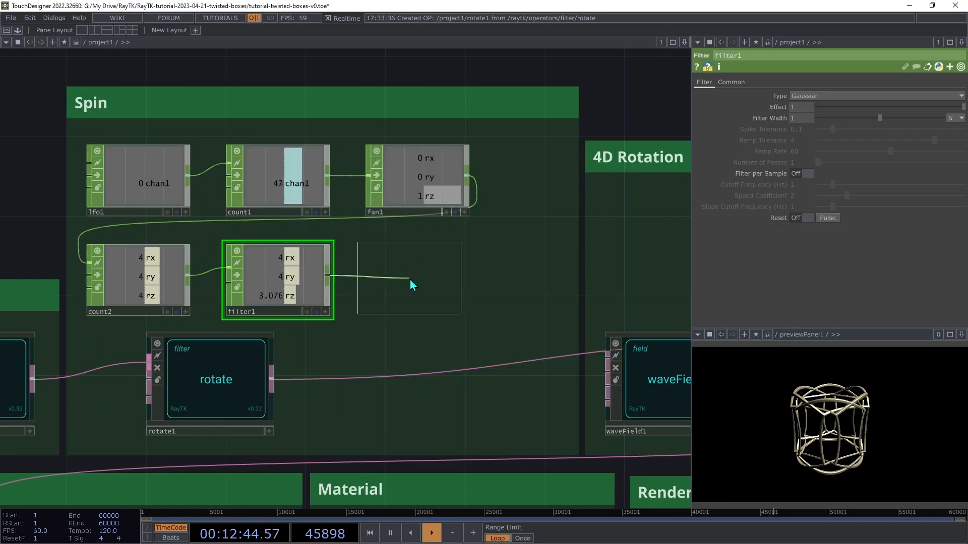
pyautogui.click(394, 279)
# Set the Math CHOP's Multiply value to 90.
pyautogui.click(715, 82)
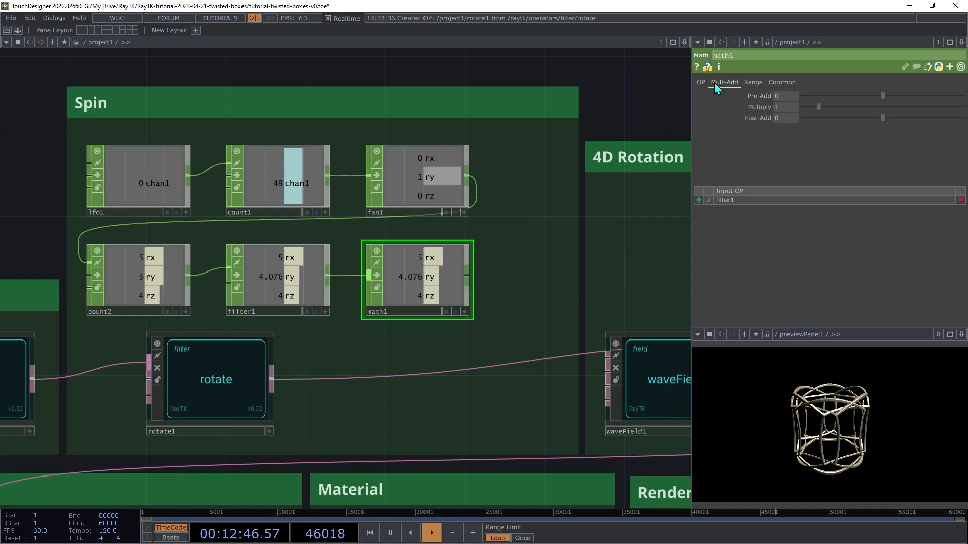
pyautogui.click(784, 106)
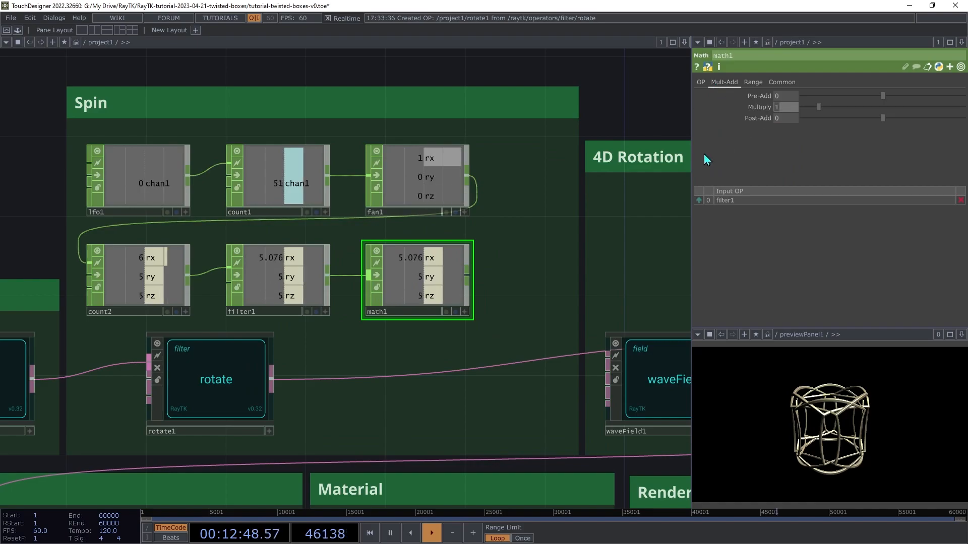
pyautogui.write('90')
pyautogui.press('Tab')
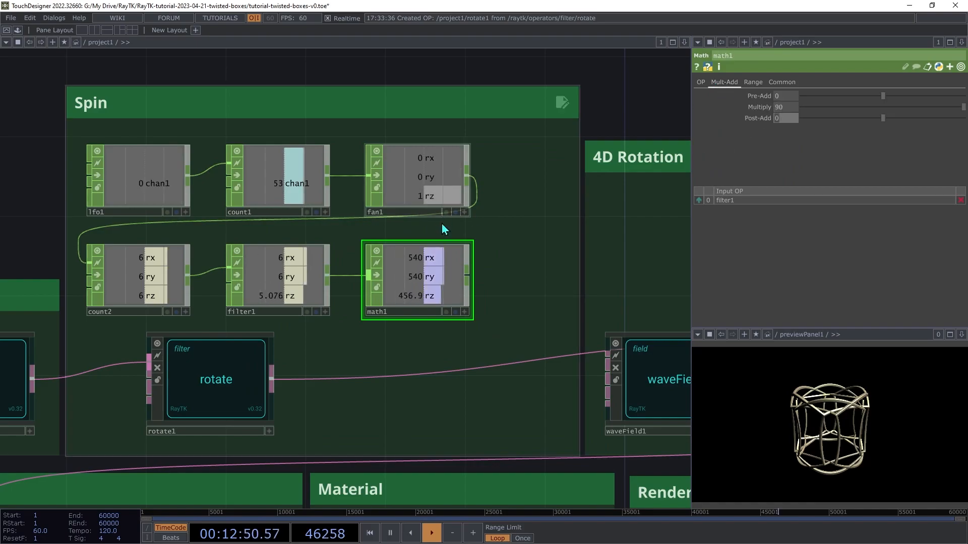
# Add a Null CHOP fed by the Math CHOP's output at the end of the row and make its viewer active.
pyautogui.rightClick(468, 275)
pyautogui.click(515, 301)
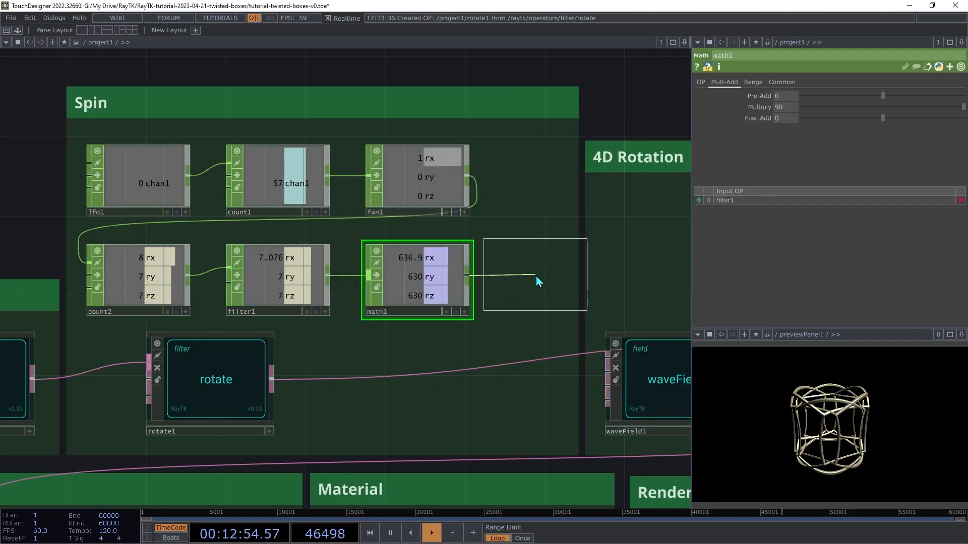
pyautogui.click(526, 286)
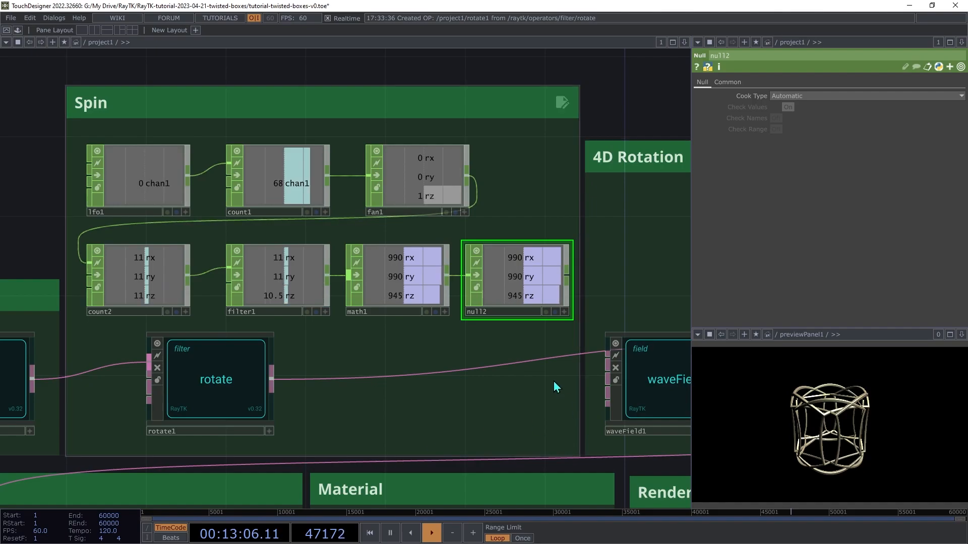
pyautogui.click(564, 312)
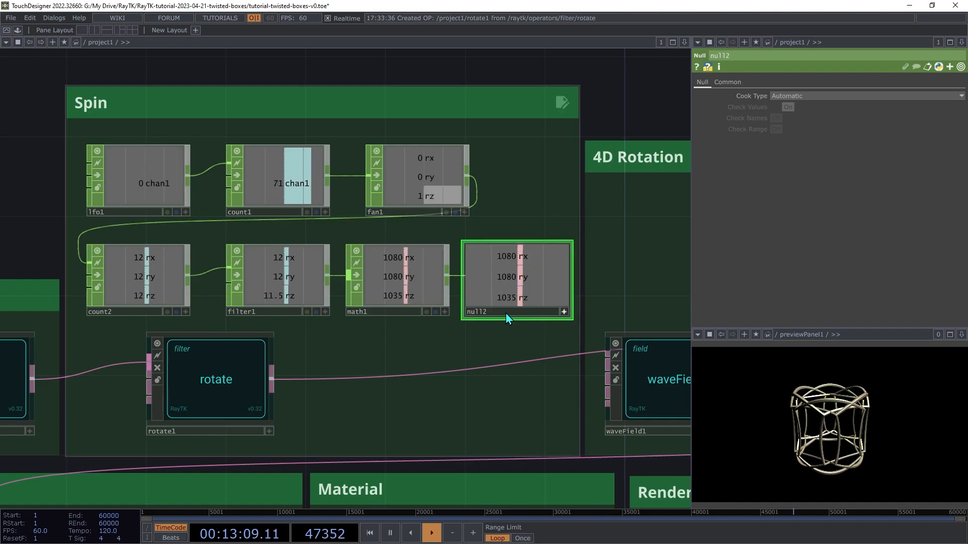
# Link the rotate filter's Rotate XYZ values to the Null CHOP's rx, ry and rz channels as CHOP references.
pyautogui.click(242, 380)
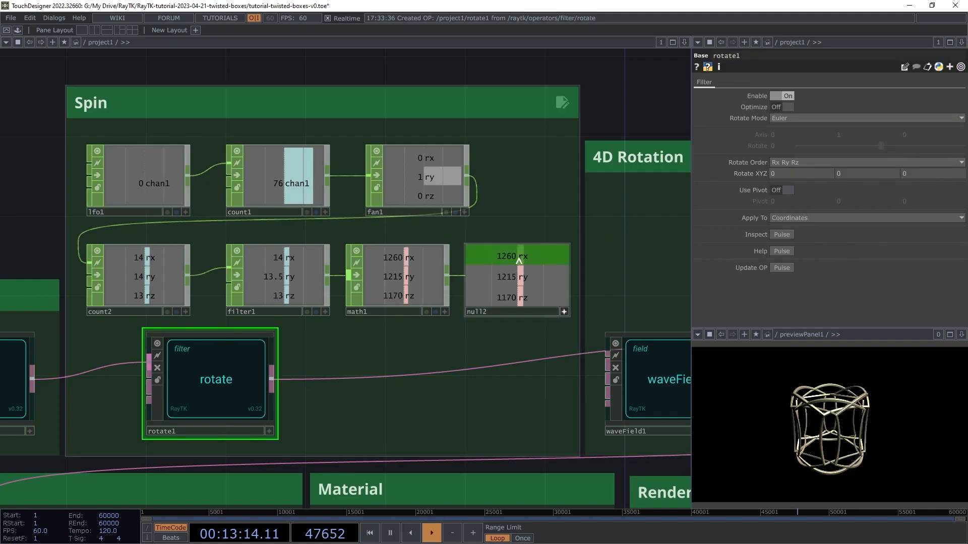
pyautogui.moveTo(523, 259); pyautogui.dragTo(793, 174)
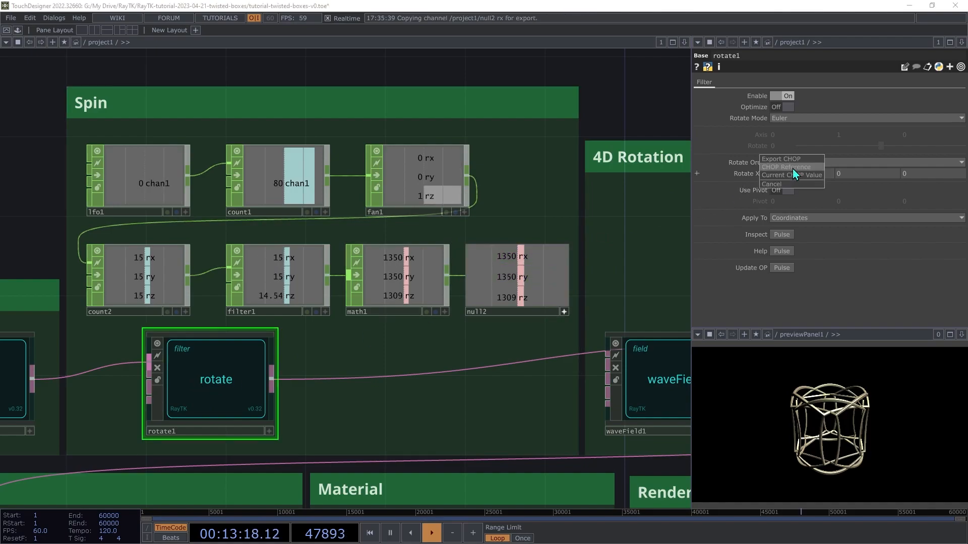
pyautogui.click(786, 167)
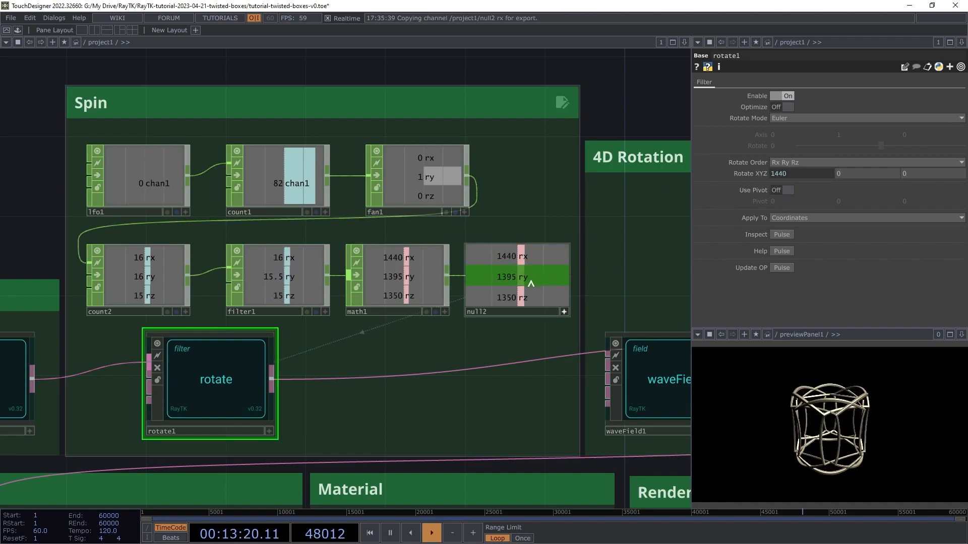
pyautogui.moveTo(522, 281); pyautogui.dragTo(873, 171)
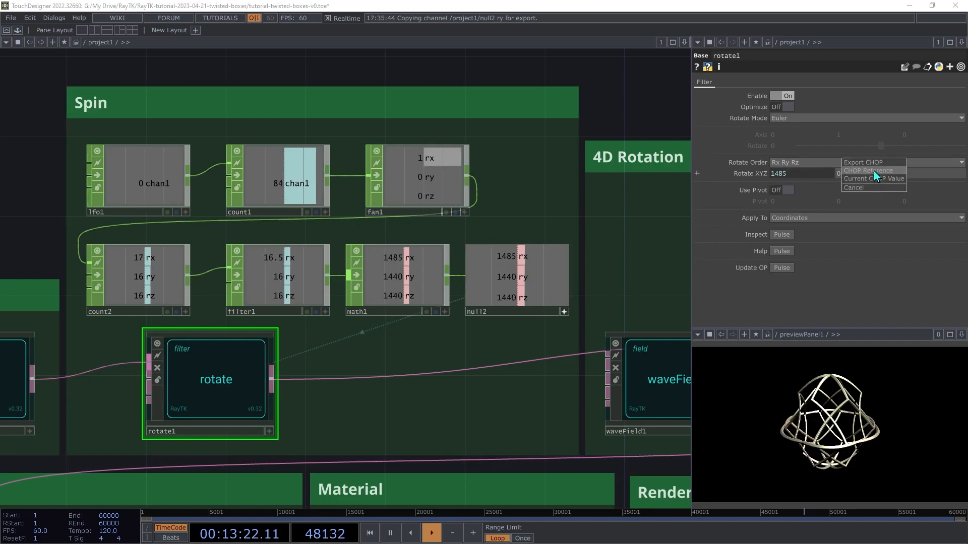
pyautogui.click(873, 170)
pyautogui.moveTo(522, 298); pyautogui.dragTo(925, 167)
pyautogui.click(925, 168)
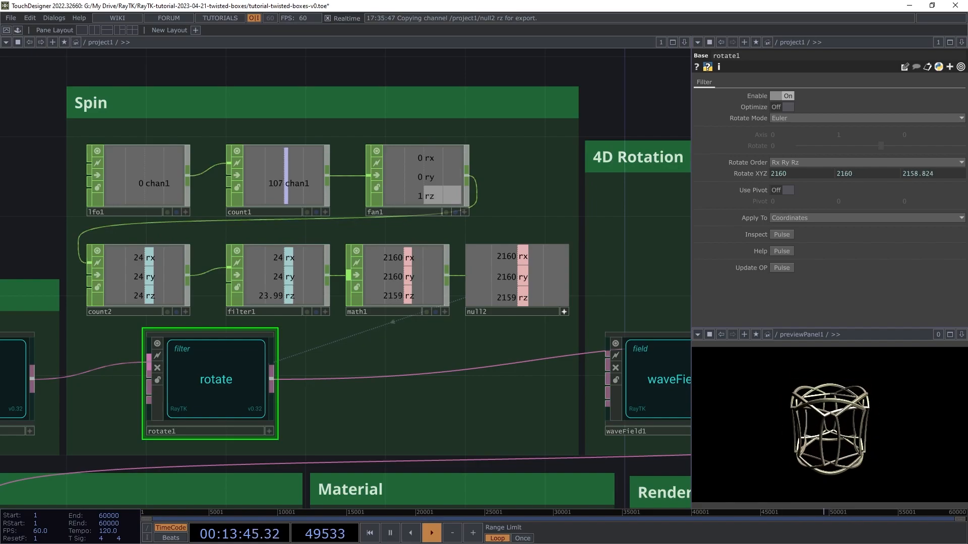
# Animate the waveField's Phase parameter with a speed generator.
pyautogui.moveTo(514, 403); pyautogui.dragTo(112, 380)
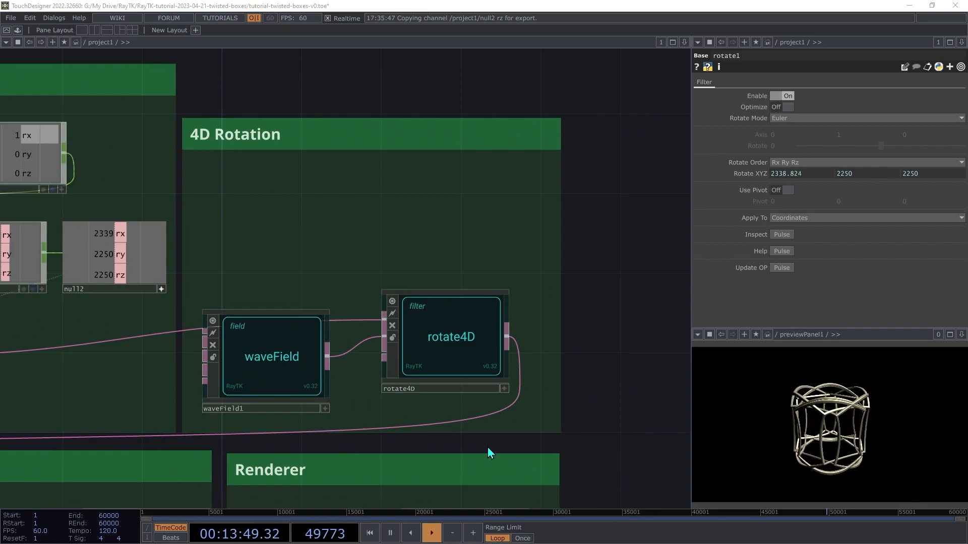
pyautogui.click(283, 356)
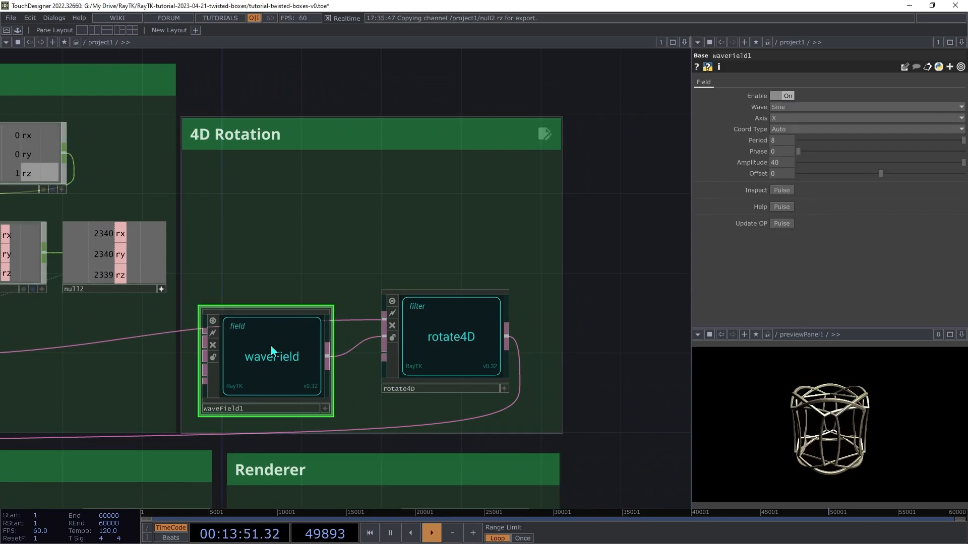
pyautogui.rightClick(313, 248)
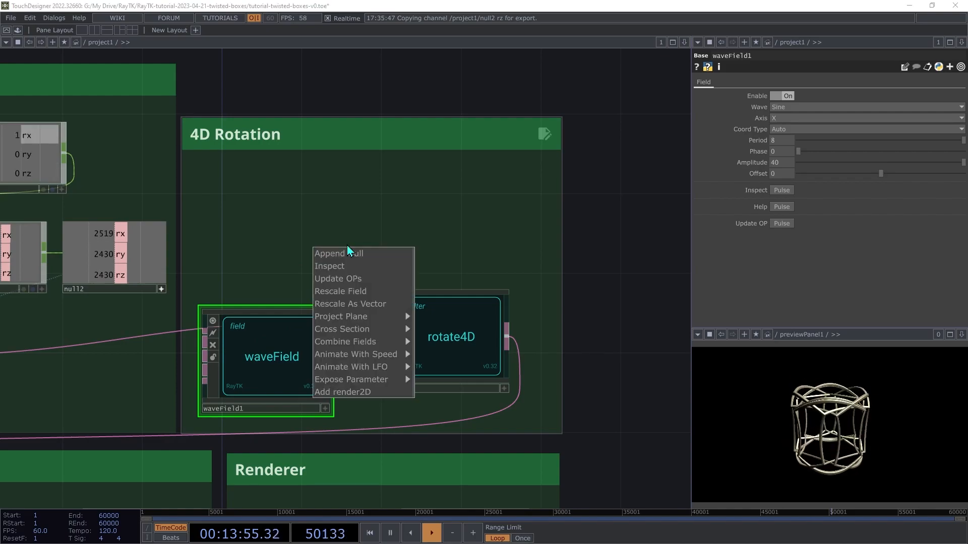
pyautogui.moveTo(376, 355)
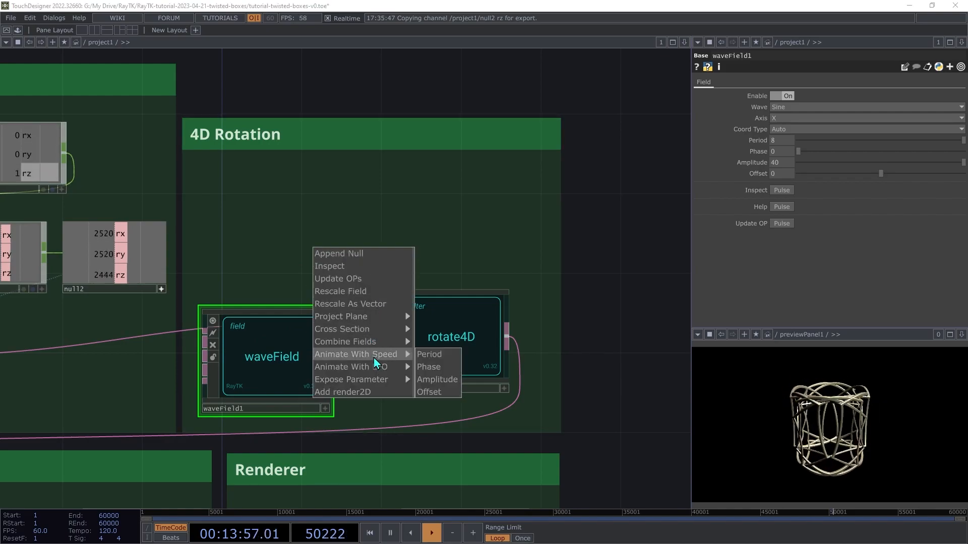
pyautogui.click(435, 367)
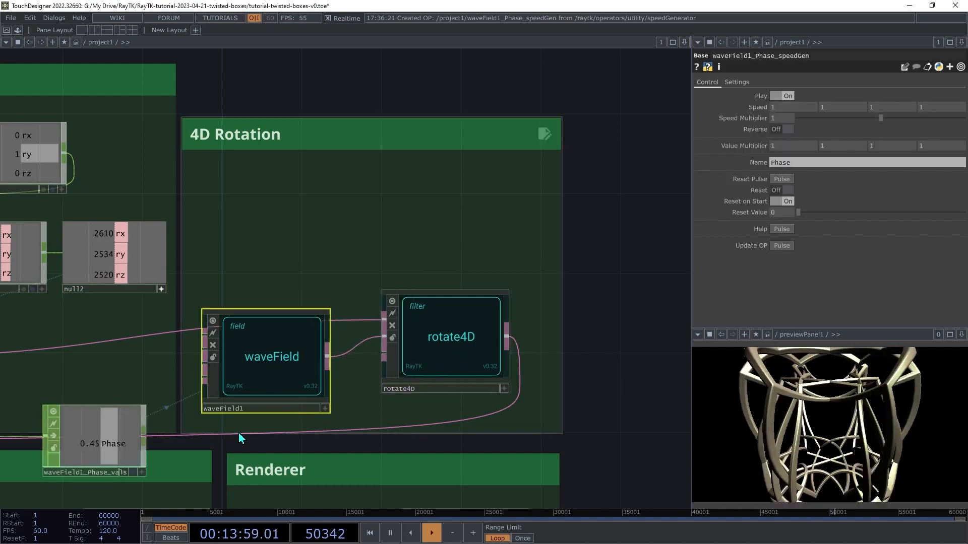
# Move the Phase speed generator and its values Null together into the 4D Rotation group, above the waveField.
pyautogui.click(106, 421)
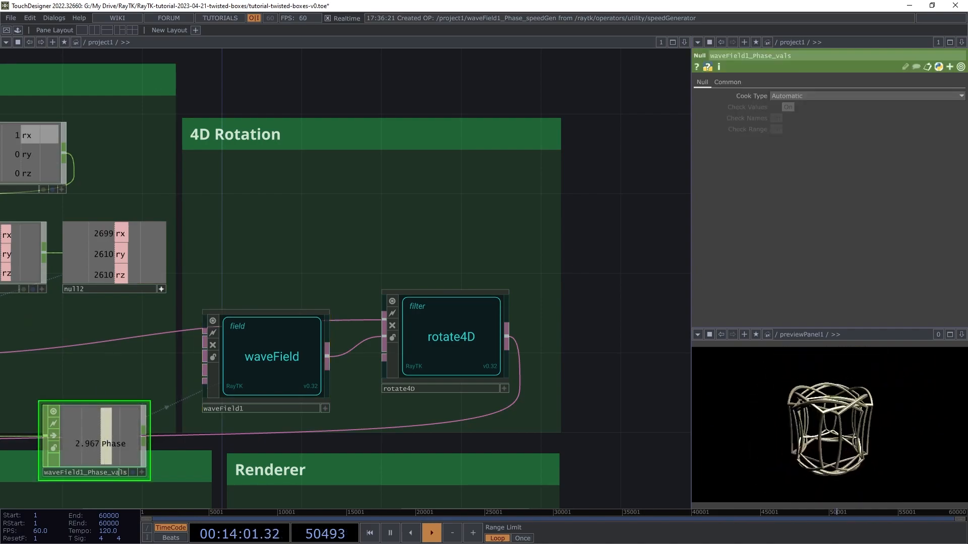
pyautogui.press('h')
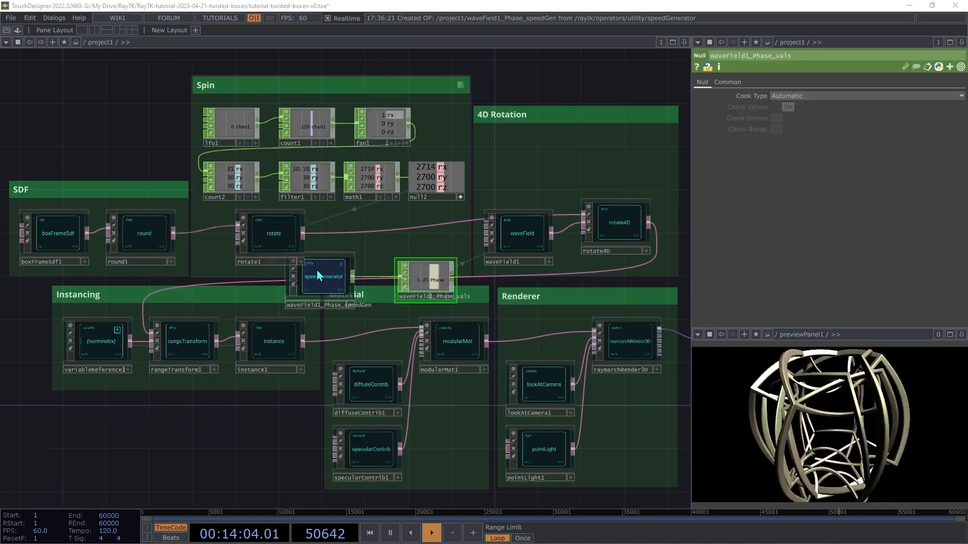
pyautogui.keyDown('shift'); pyautogui.click(328, 277); pyautogui.keyUp('shift')
pyautogui.moveTo(328, 277); pyautogui.dragTo(518, 168)
# Set the Phase speed generator's Speed Multiplier to 0.1.
pyautogui.click(518, 157)
pyautogui.moveTo(784, 118)
pyautogui.mouseDown()
pyautogui.moveTo(735, 117)
pyautogui.moveTo(785, 120)
pyautogui.mouseUp()
pyautogui.rightClick(785, 120)
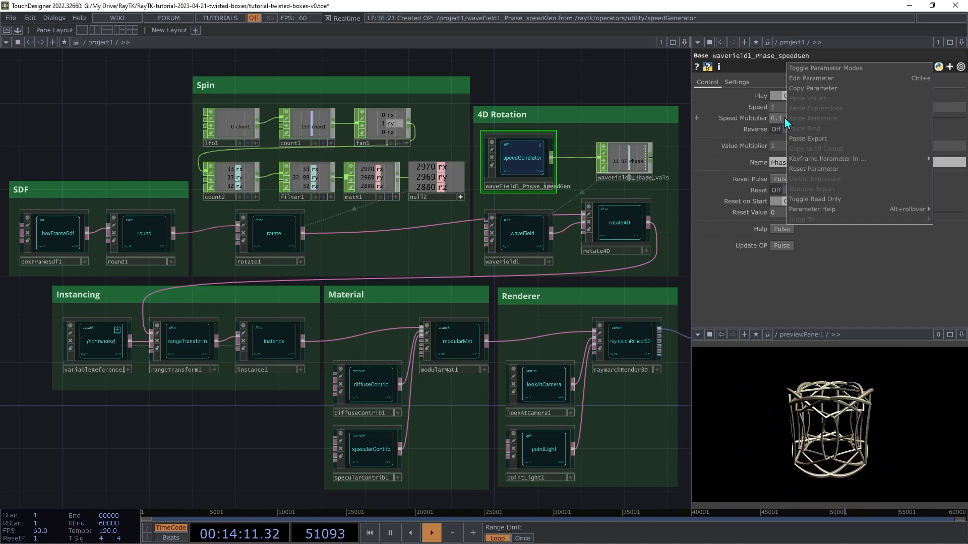
pyautogui.click(804, 247)
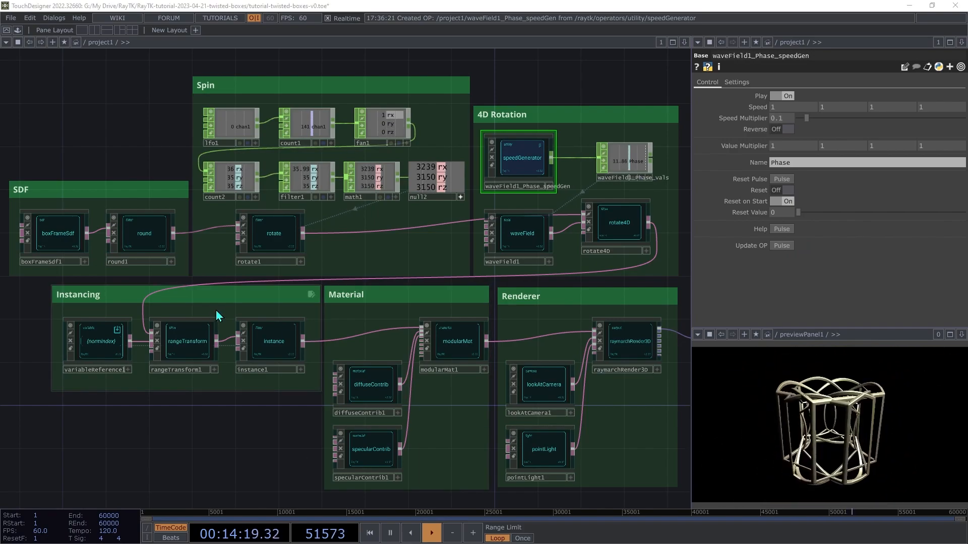
# Review the parameters of the box frame, round, rotate, rotate4D, waveField, instance, rangeTransform and modularMat operators.
pyautogui.click(61, 239)
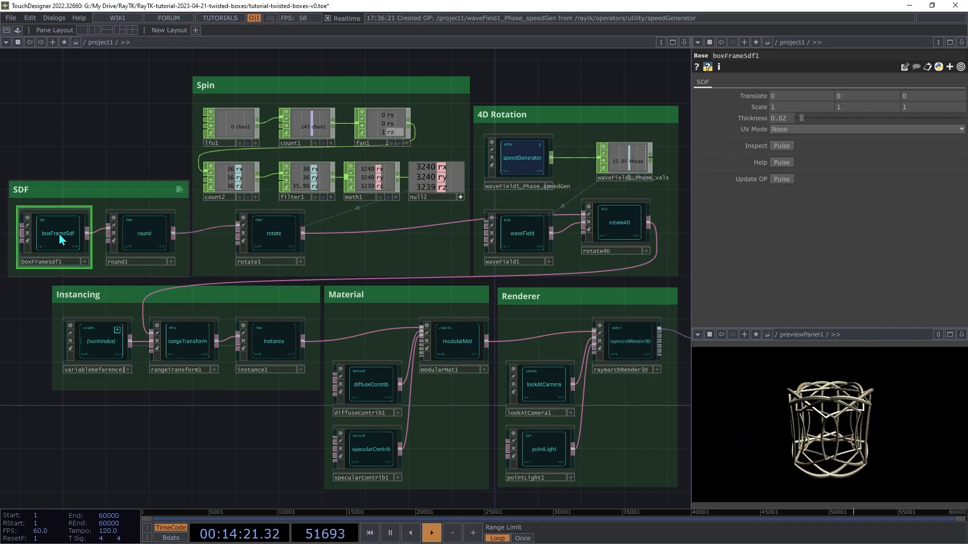
pyautogui.click(135, 241)
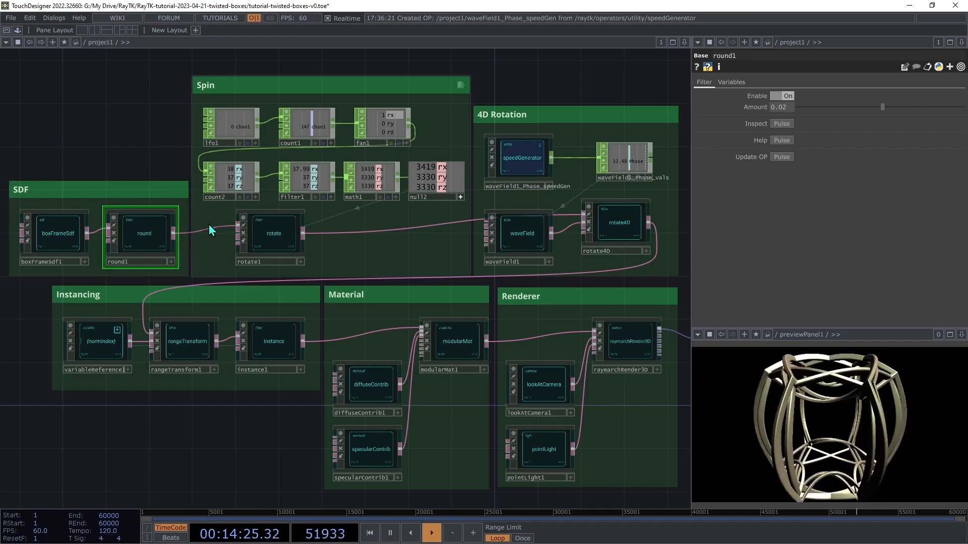
pyautogui.click(262, 240)
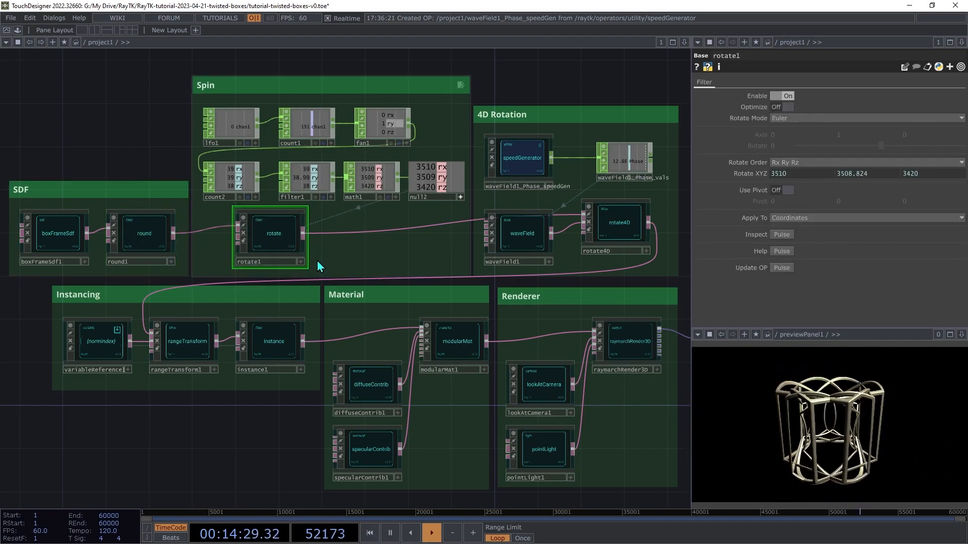
pyautogui.click(624, 225)
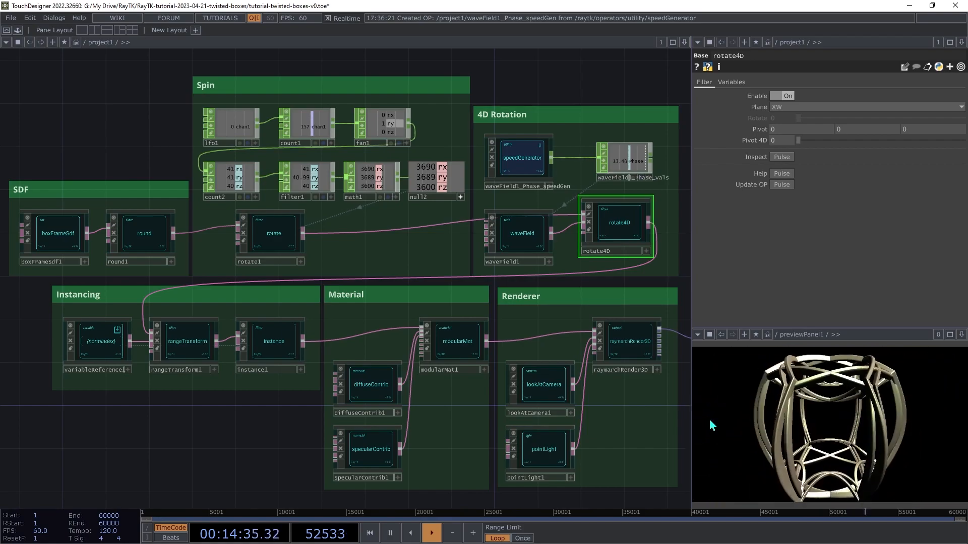
pyautogui.click(523, 239)
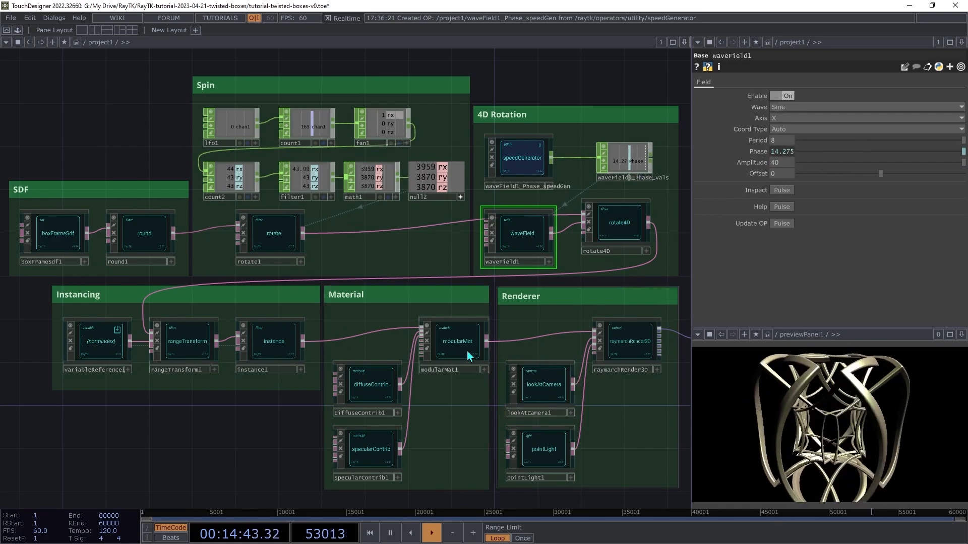
pyautogui.click(272, 341)
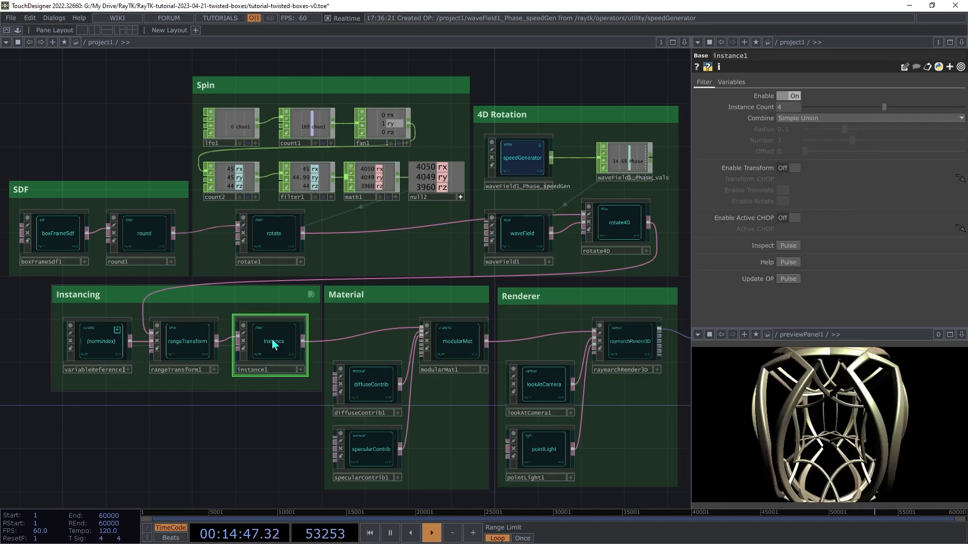
pyautogui.click(185, 344)
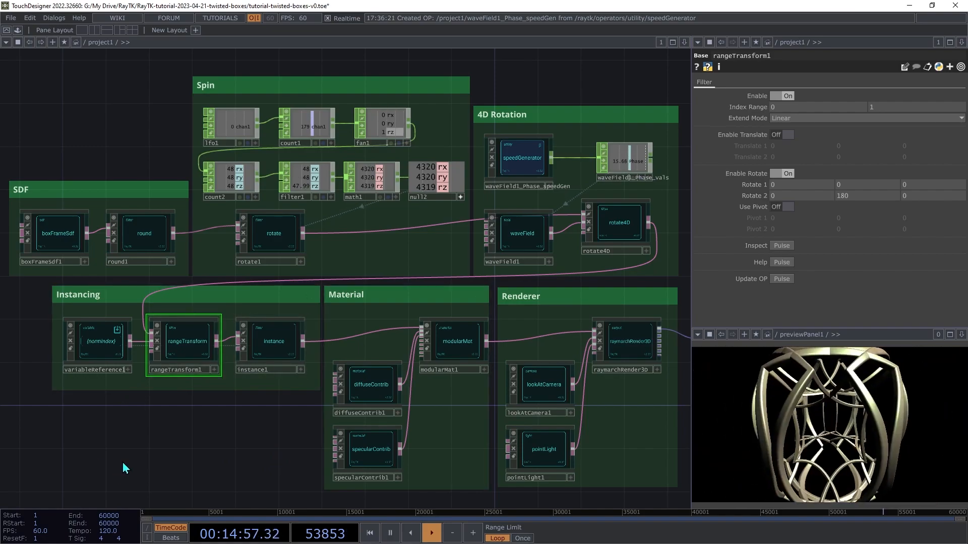
pyautogui.click(456, 344)
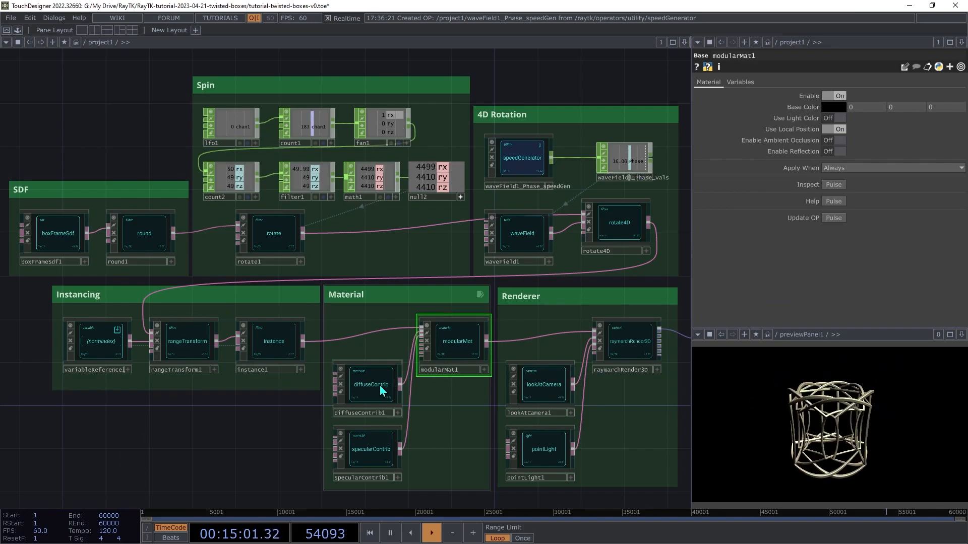